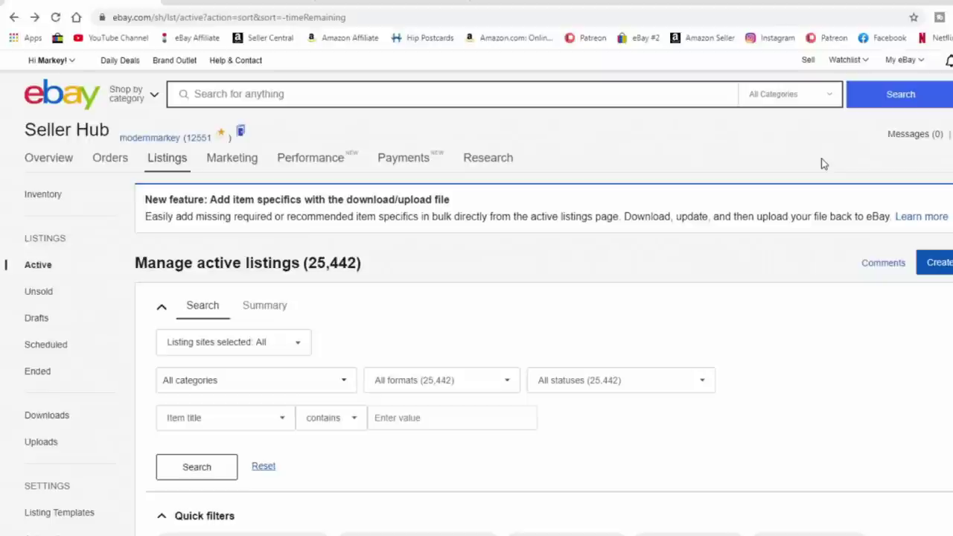
Step: Select all listings on the page, examine the bulk edit range options, and clear the selection
{"action": "scroll", "coordinate": [767, 268], "scroll_direction": "down", "scroll_amount": 3}
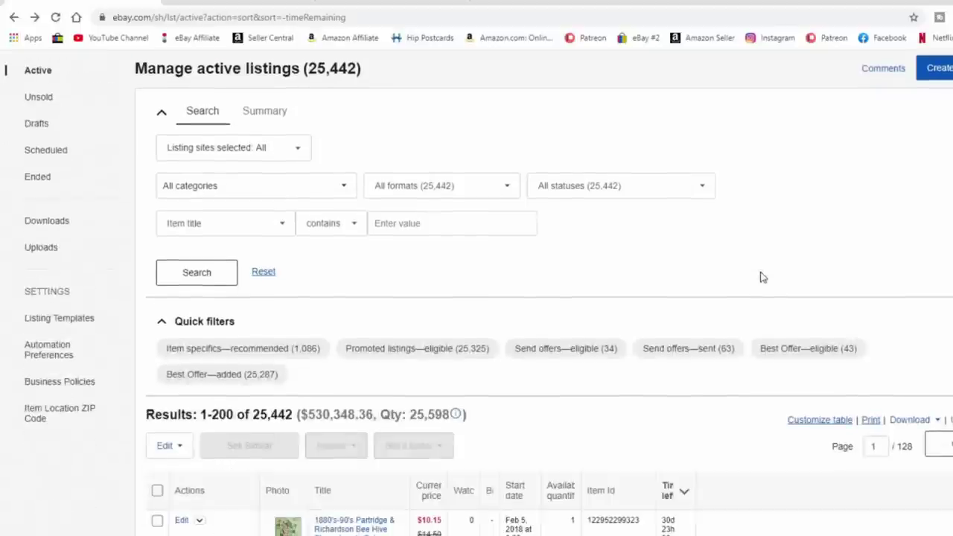
{"action": "scroll", "coordinate": [533, 290], "scroll_direction": "down", "scroll_amount": 3}
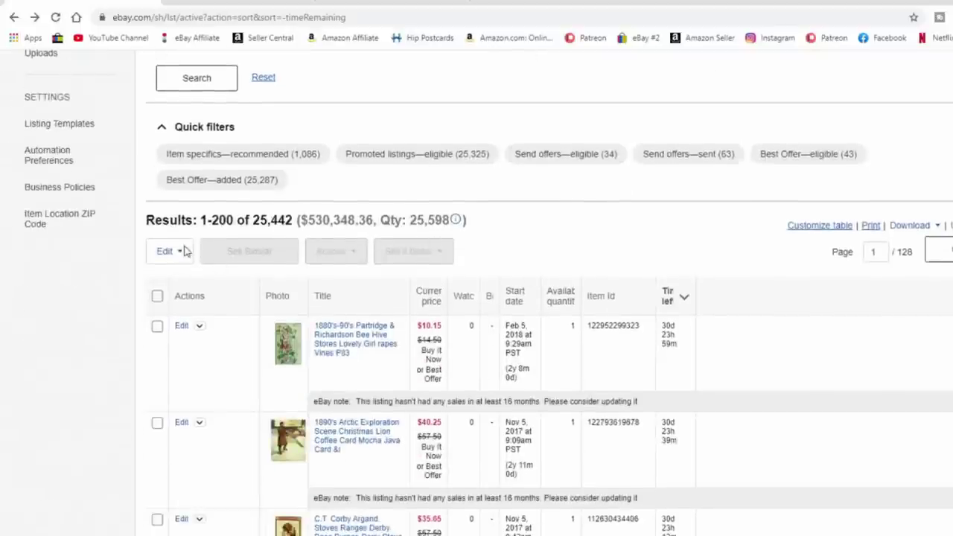
{"action": "left_click", "coordinate": [158, 296]}
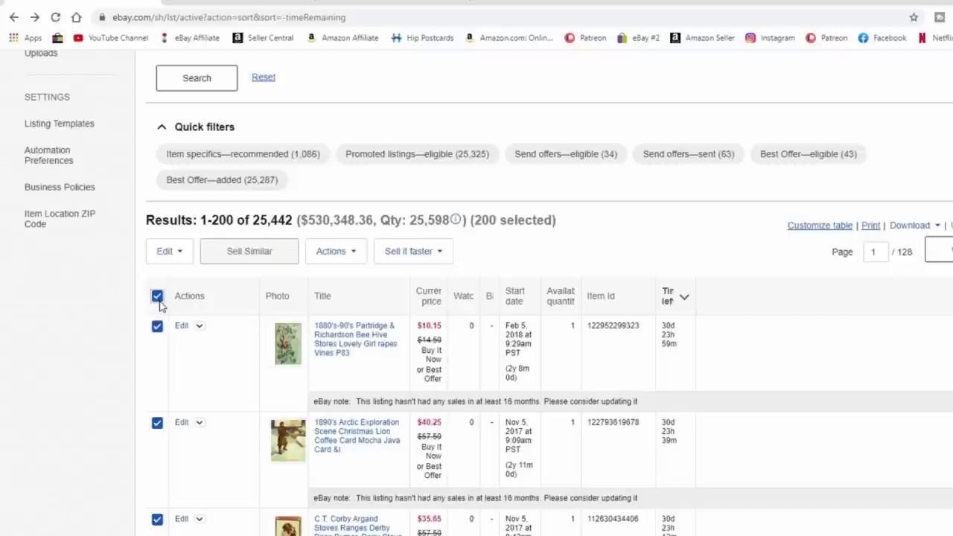
{"action": "left_click", "coordinate": [179, 254]}
{"action": "scroll", "coordinate": [320, 357], "scroll_direction": "up", "scroll_amount": 1}
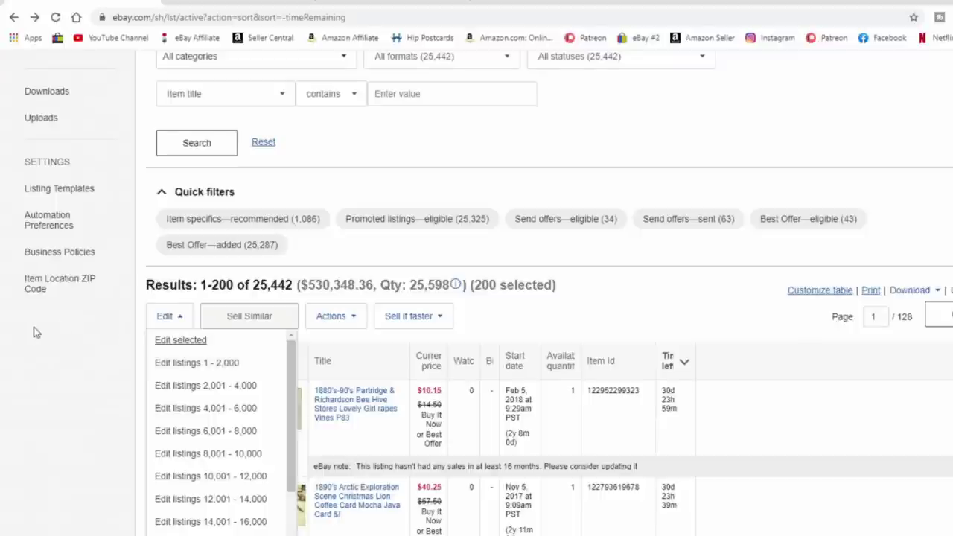
{"action": "left_click", "coordinate": [67, 371]}
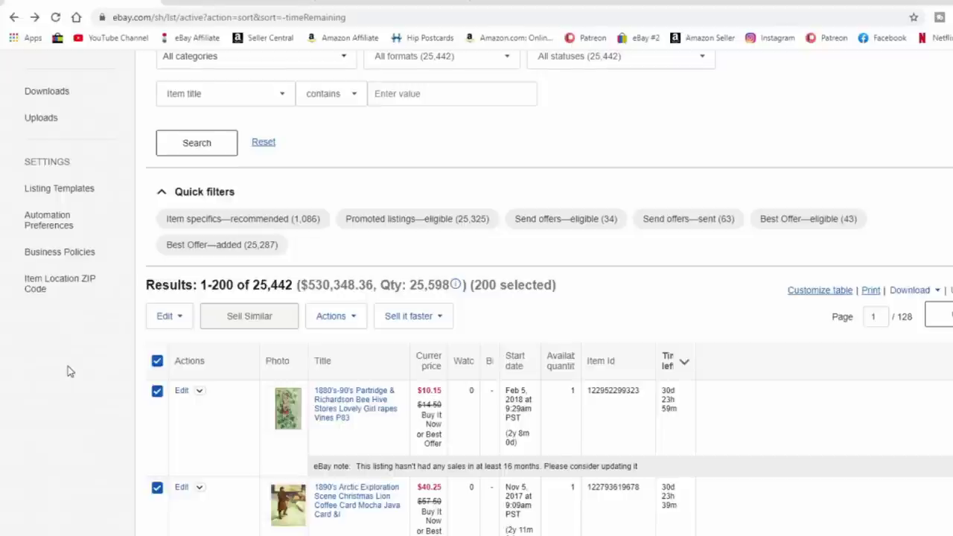
{"action": "left_click", "coordinate": [158, 360]}
Step: Check the items-per-page options at the end of the active listings table
{"action": "scroll", "coordinate": [550, 292], "scroll_direction": "down", "scroll_amount": 20}
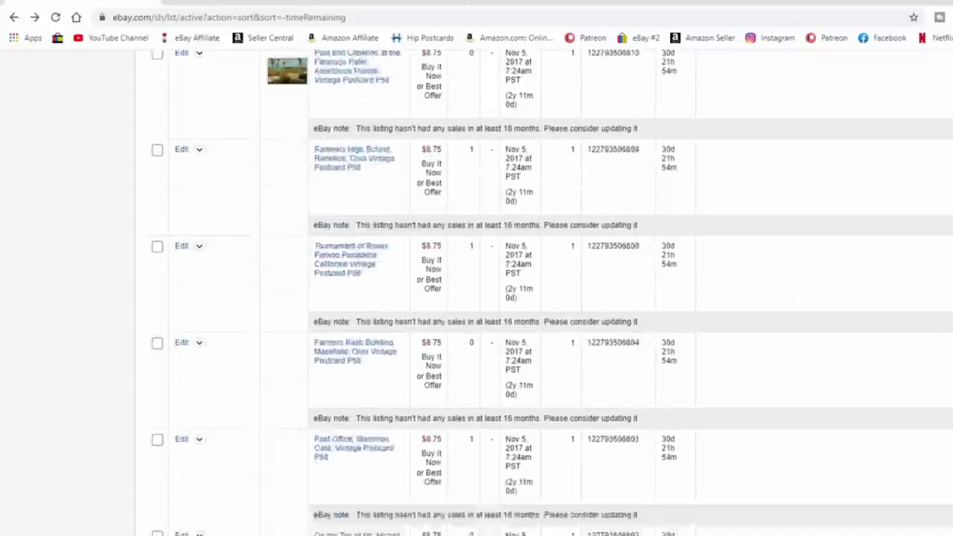
{"action": "scroll", "coordinate": [549, 292], "scroll_direction": "down", "scroll_amount": 20}
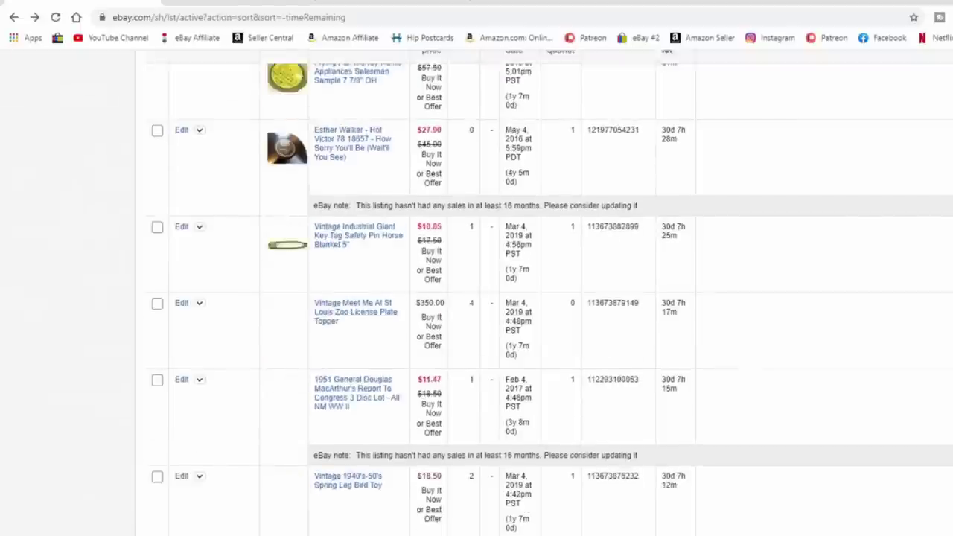
{"action": "scroll", "coordinate": [550, 292], "scroll_direction": "down", "scroll_amount": 20}
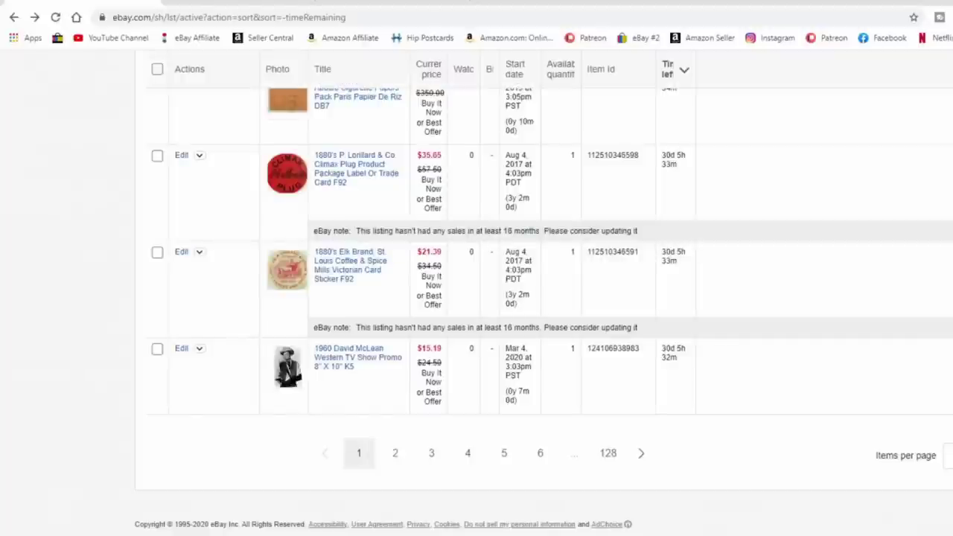
{"action": "left_click", "coordinate": [948, 456]}
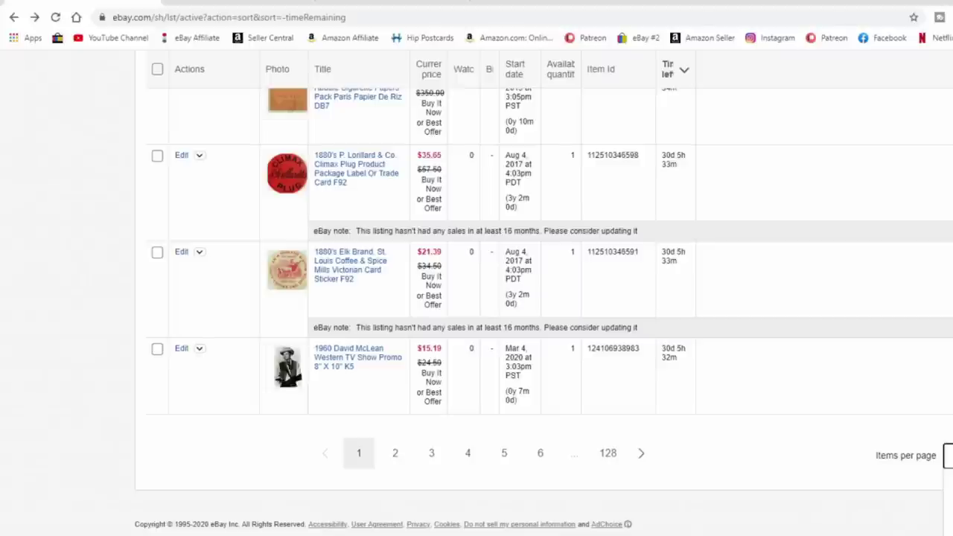
{"action": "left_click", "coordinate": [899, 517]}
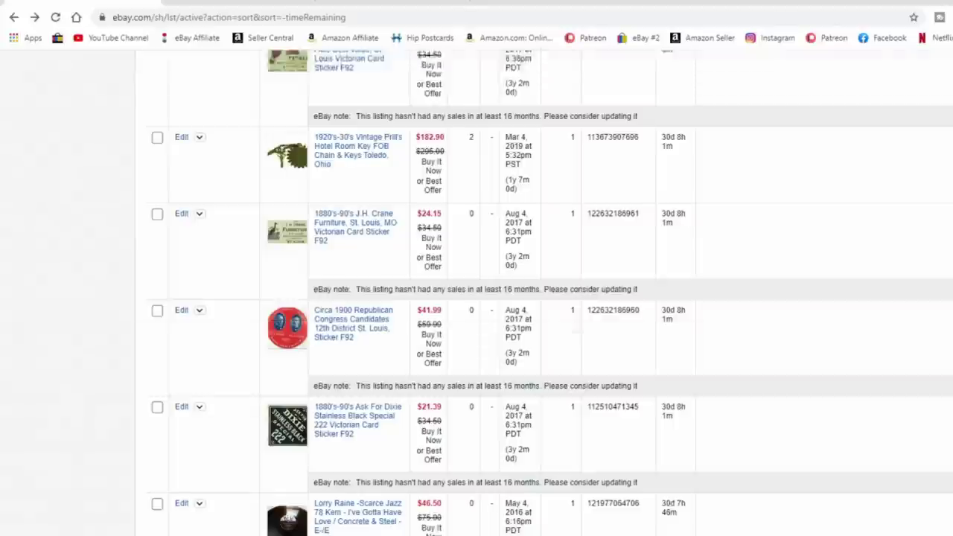
Step: Examine the page number field and the column options for customizing the active listings table, then leave without saving
{"action": "scroll", "coordinate": [549, 292], "scroll_direction": "down", "scroll_amount": 15}
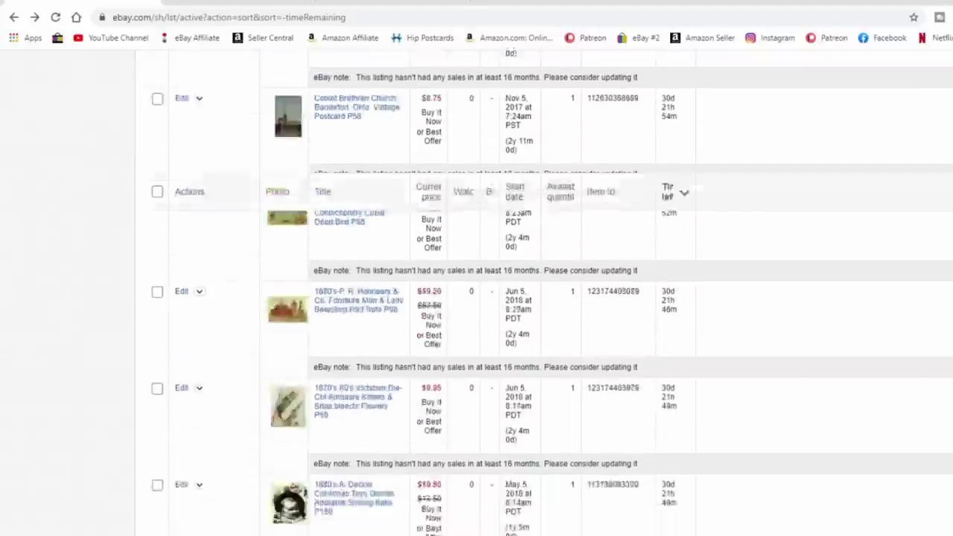
{"action": "scroll", "coordinate": [550, 292], "scroll_direction": "up", "scroll_amount": 10}
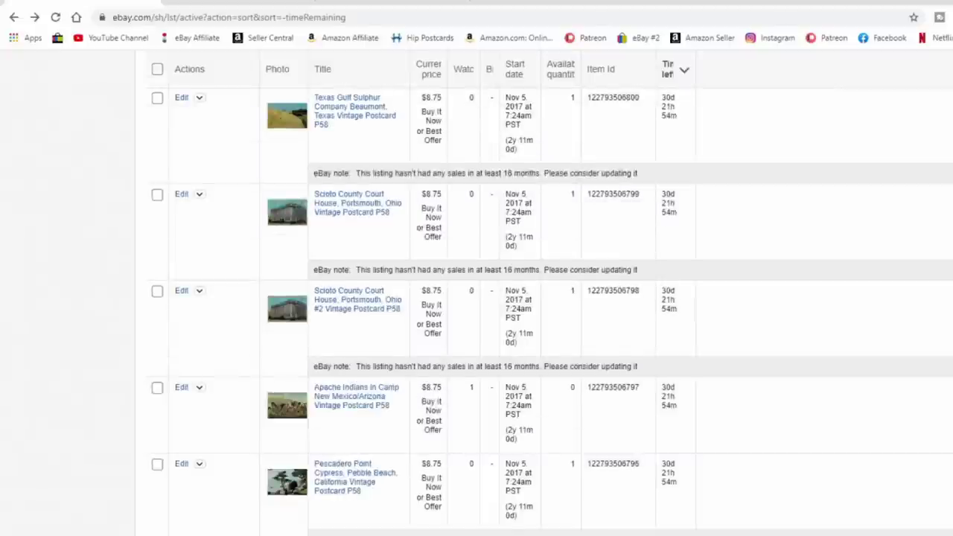
{"action": "scroll", "coordinate": [550, 293], "scroll_direction": "up", "scroll_amount": 10}
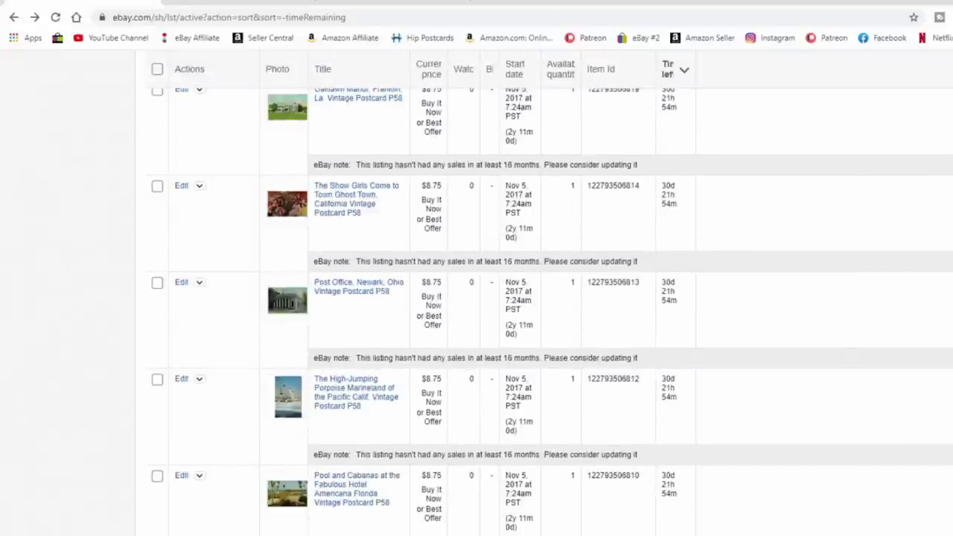
{"action": "scroll", "coordinate": [551, 293], "scroll_direction": "up", "scroll_amount": 5}
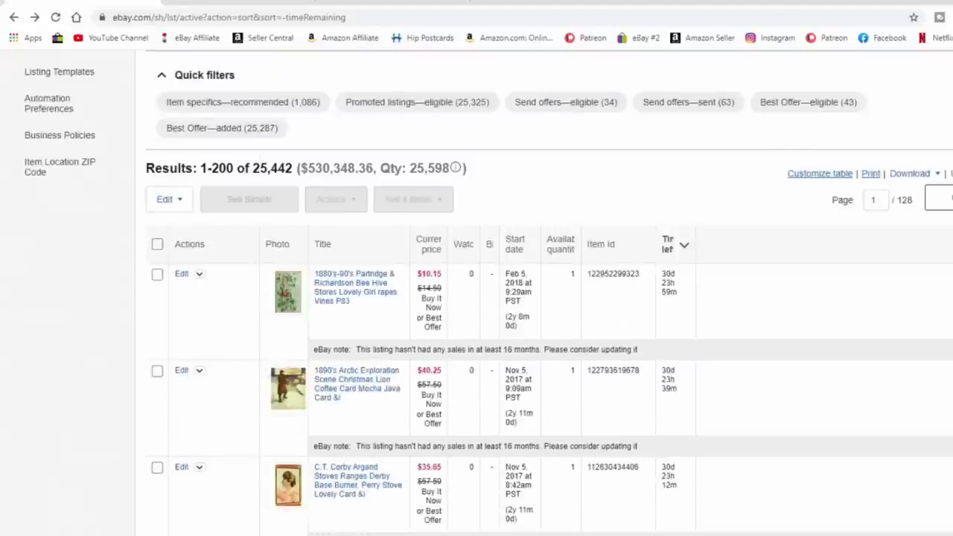
{"action": "scroll", "coordinate": [551, 293], "scroll_direction": "up", "scroll_amount": 2}
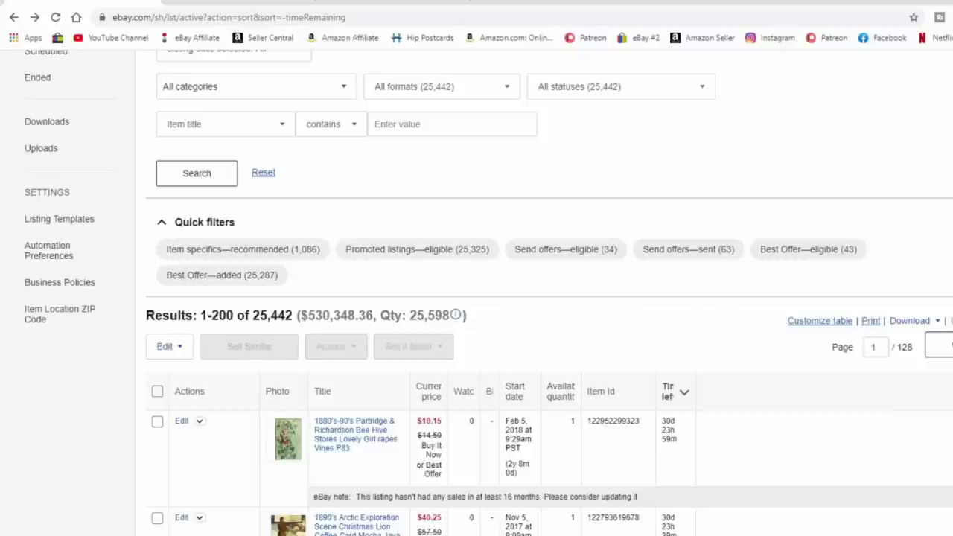
{"action": "scroll", "coordinate": [879, 115], "scroll_direction": "down", "scroll_amount": 1}
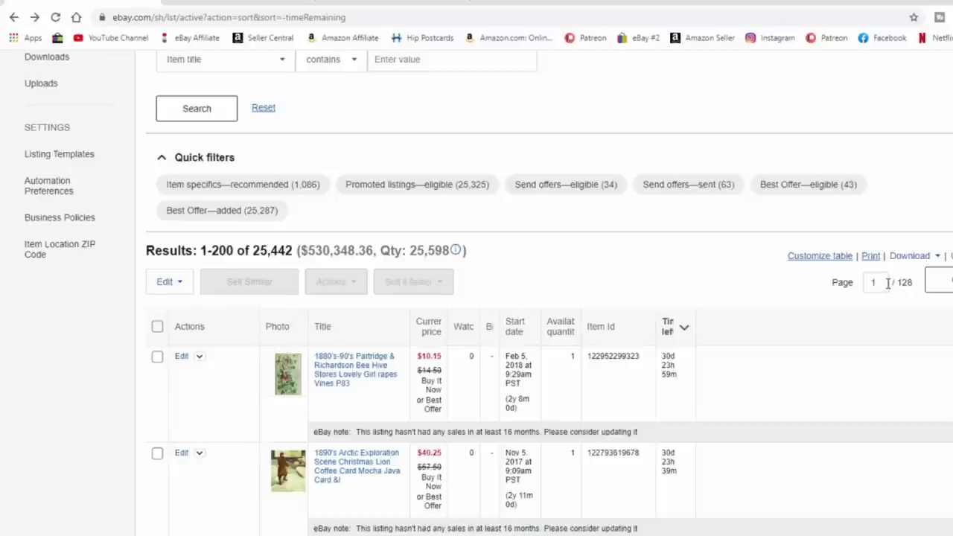
{"action": "double_click", "coordinate": [878, 283]}
{"action": "left_click", "coordinate": [819, 257]}
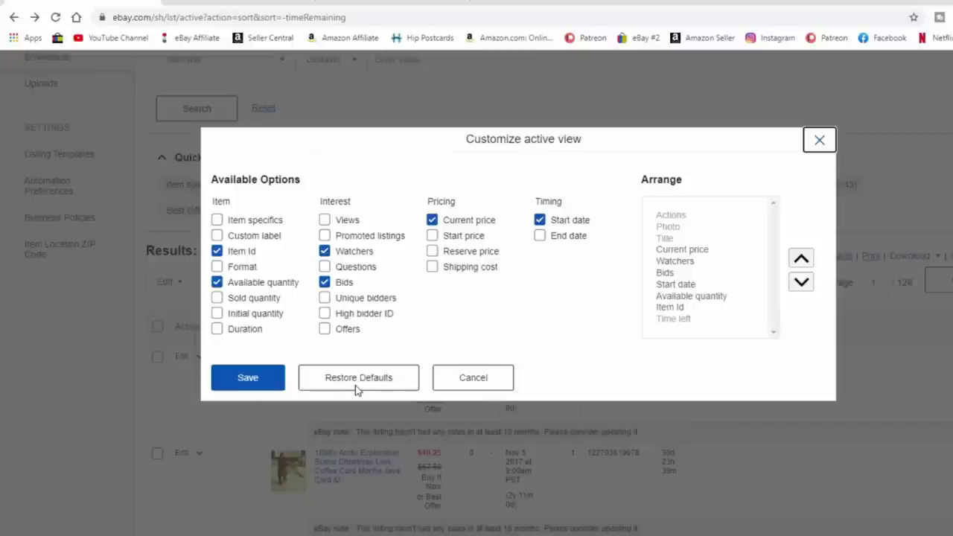
{"action": "left_click", "coordinate": [485, 381]}
{"action": "left_click", "coordinate": [483, 379]}
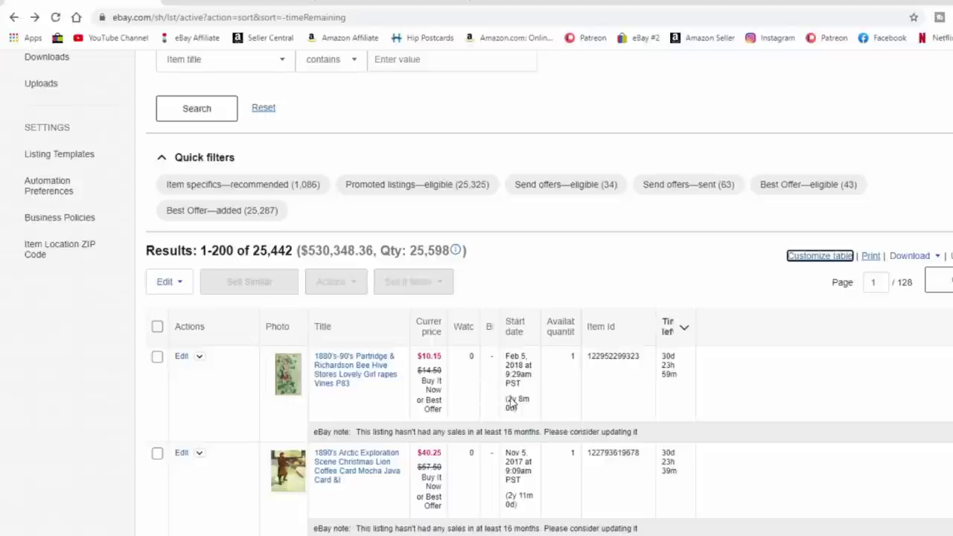
Step: Widen the Watchers column to fit its full header and shrink it back to its narrow width
{"action": "scroll", "coordinate": [718, 298], "scroll_direction": "down", "scroll_amount": 1}
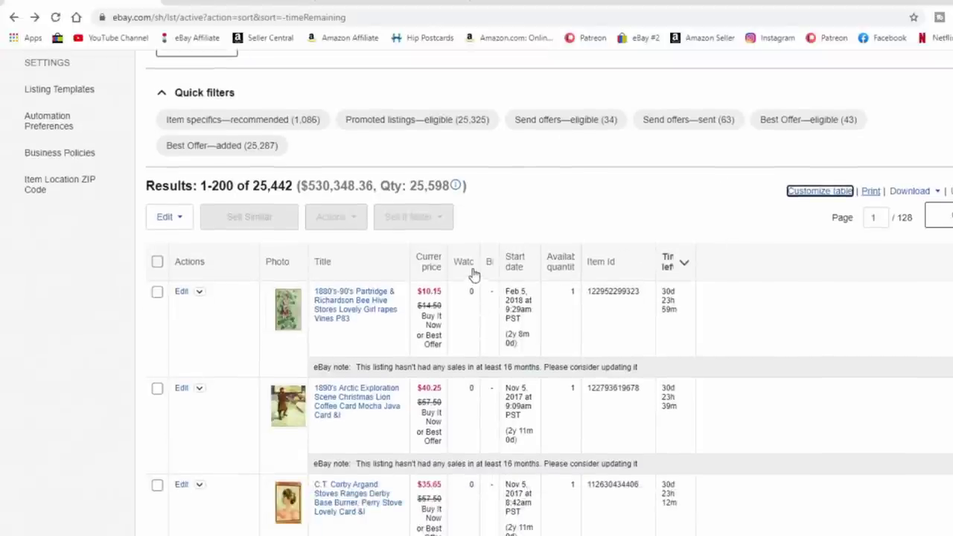
{"action": "left_click_drag", "start_coordinate": [506, 258], "coordinate": [511, 258]}
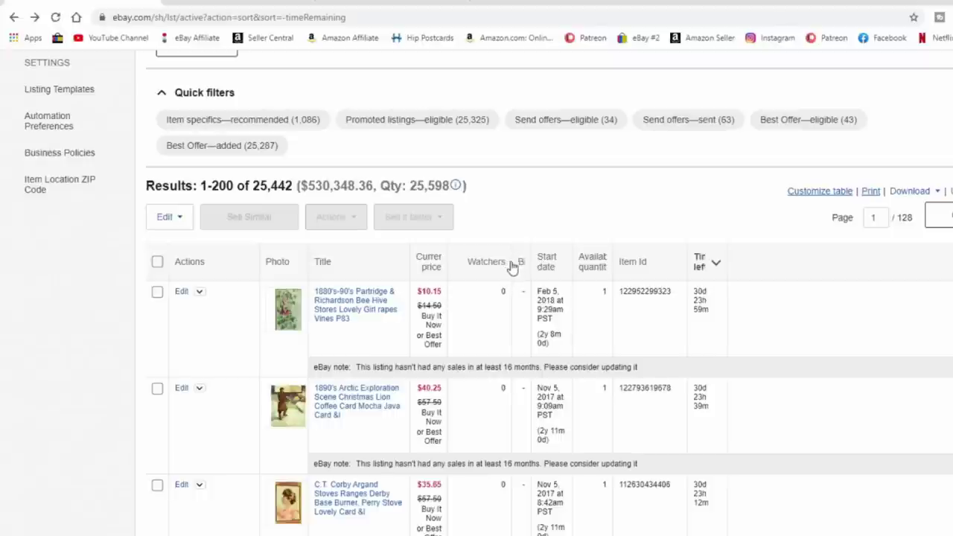
{"action": "left_click_drag", "start_coordinate": [513, 261], "coordinate": [472, 268]}
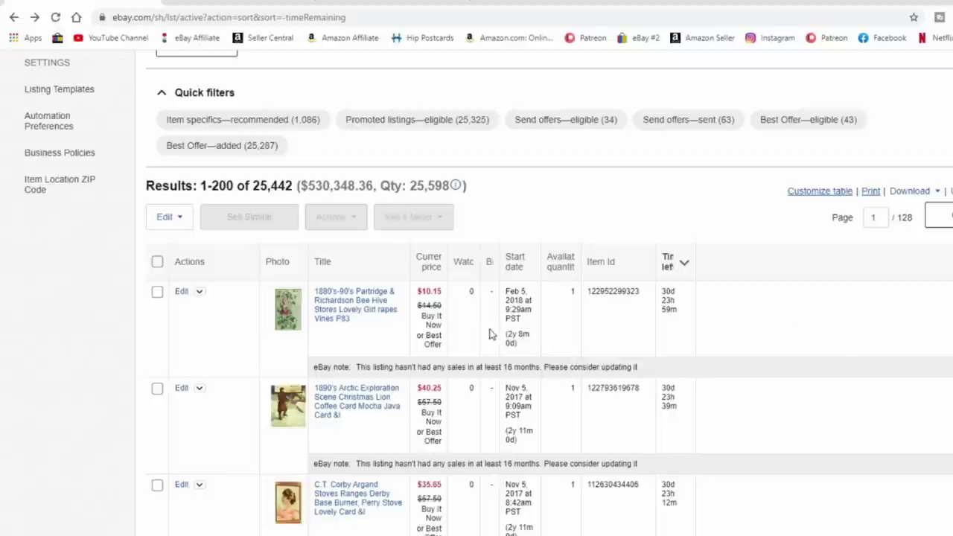
Step: Open the Automation Preferences page in a new browser tab and switch to it
{"action": "scroll", "coordinate": [477, 347], "scroll_direction": "up", "scroll_amount": 3}
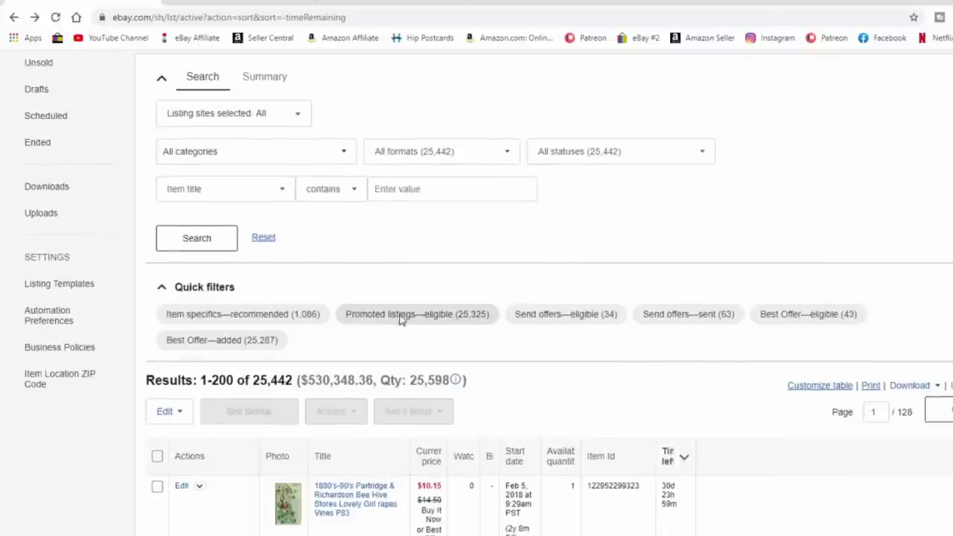
{"action": "right_click", "coordinate": [49, 319]}
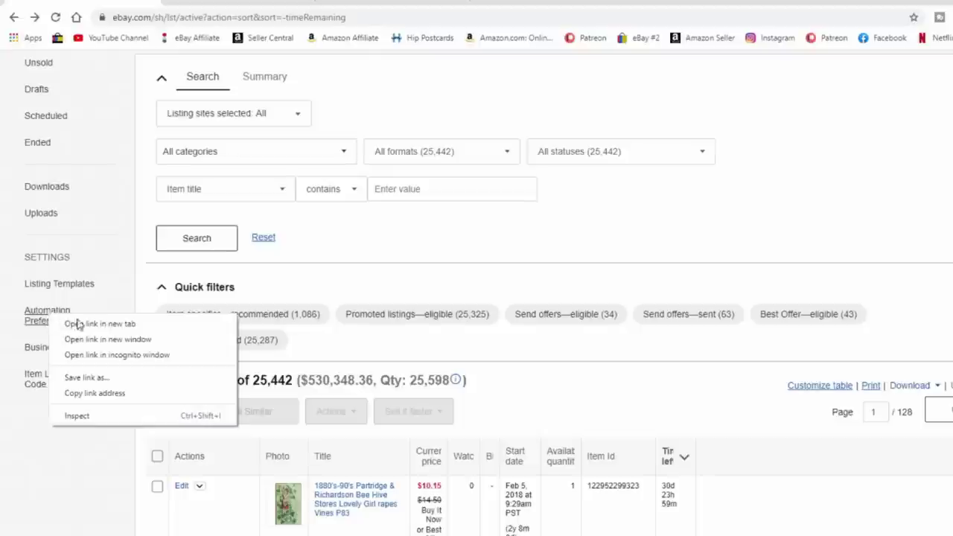
{"action": "left_click", "coordinate": [97, 328]}
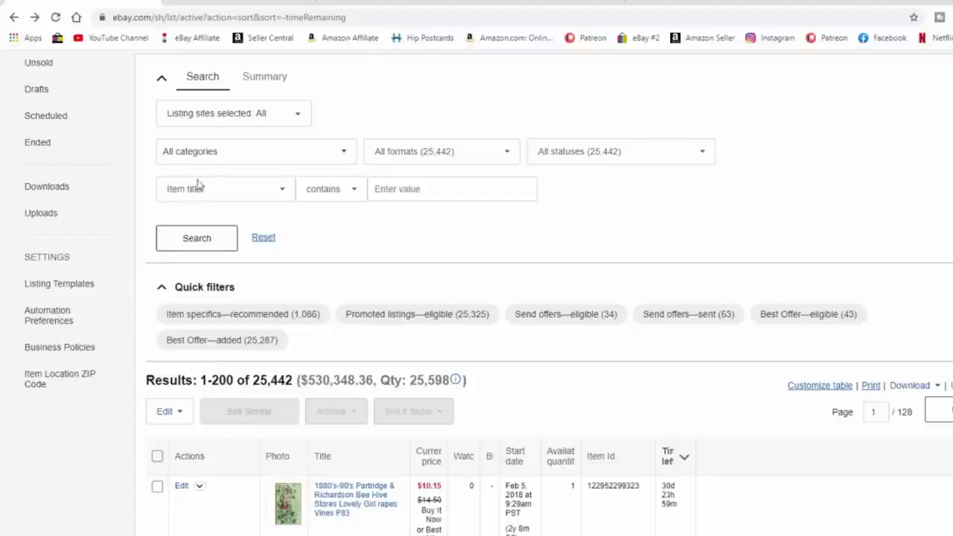
{"action": "left_click", "coordinate": [511, 3]}
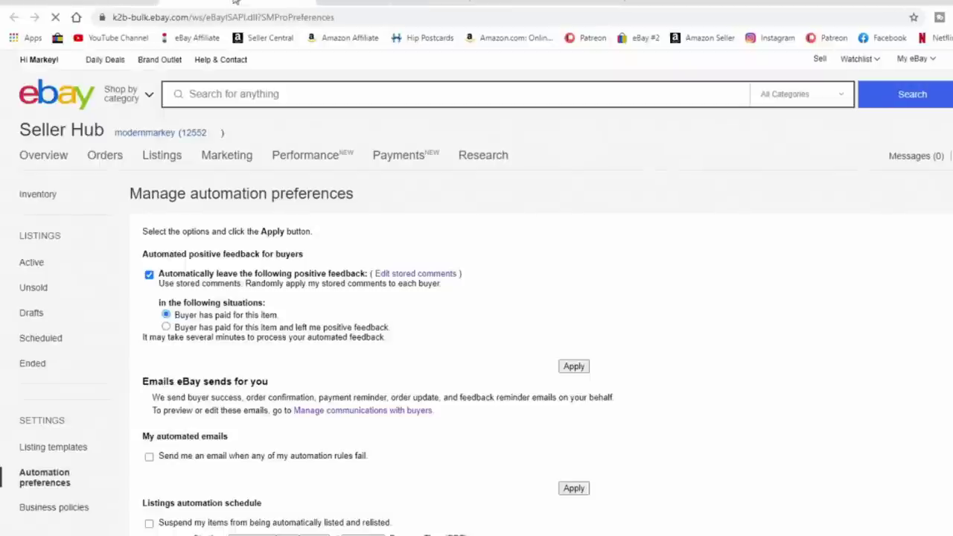
Step: Open the stored comments used for automated positive feedback in a separate tab and review them
{"action": "scroll", "coordinate": [756, 234], "scroll_direction": "down", "scroll_amount": 1}
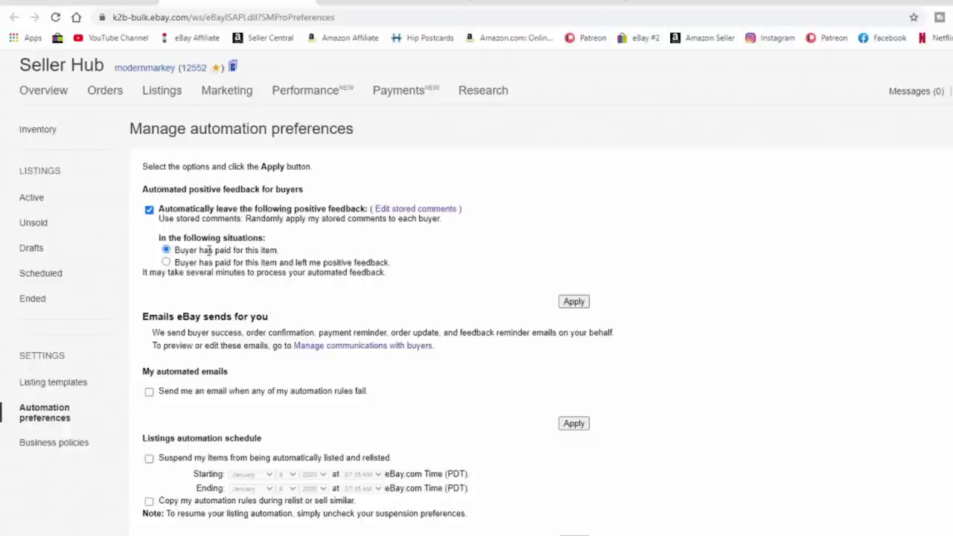
{"action": "right_click", "coordinate": [415, 210]}
{"action": "key", "text": "Escape"}
{"action": "left_click", "coordinate": [432, 209]}
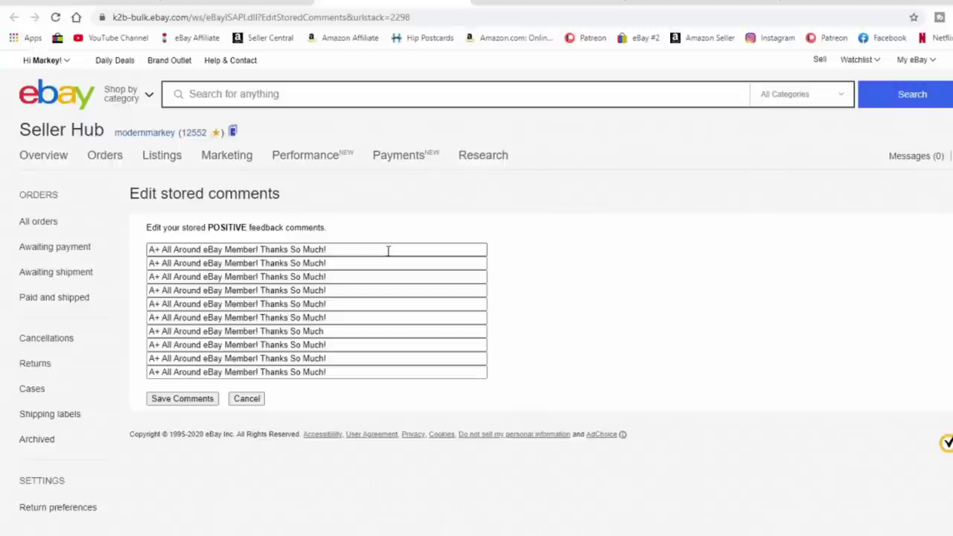
{"action": "left_click", "coordinate": [388, 250]}
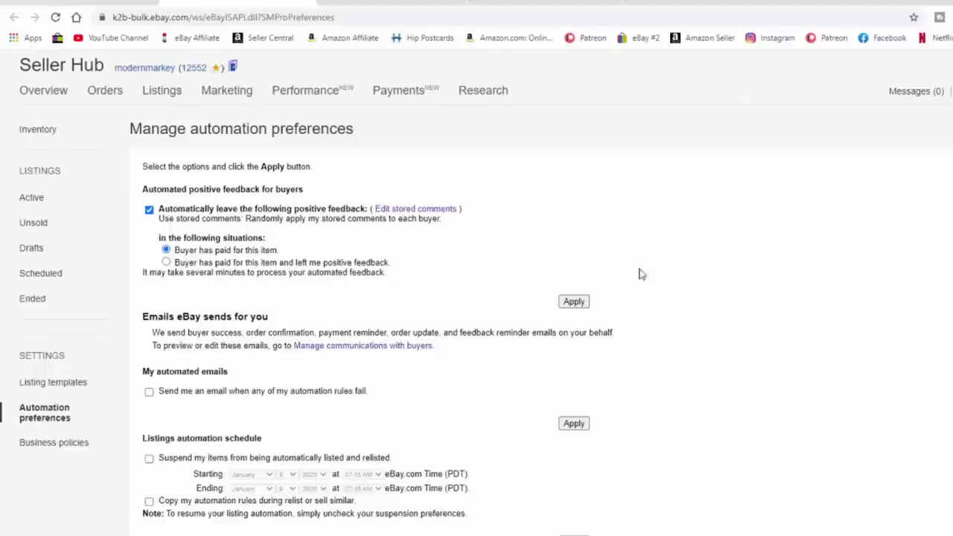
Step: Open the Manage communications with buyers page from the automation preferences in a new tab and switch to it
{"action": "scroll", "coordinate": [670, 301], "scroll_direction": "down", "scroll_amount": 2}
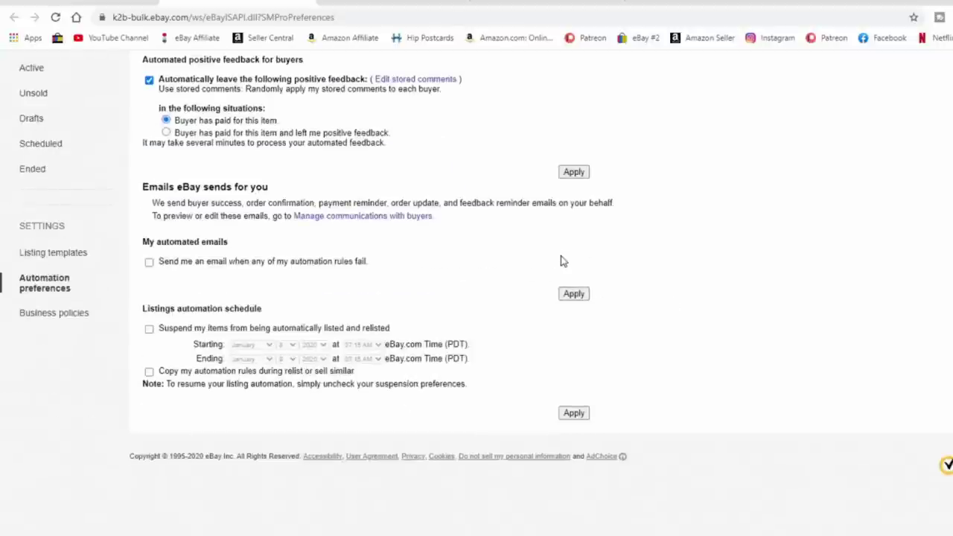
{"action": "right_click", "coordinate": [367, 220]}
{"action": "left_click", "coordinate": [395, 223]}
{"action": "left_click", "coordinate": [365, 3]}
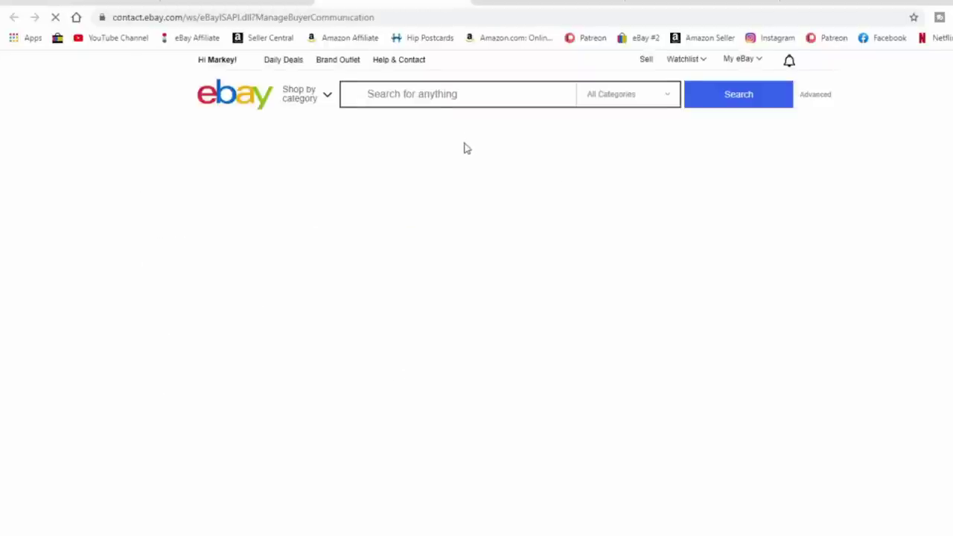
Step: Review the automated buyer emails for checkout, unpaid items and shipping updates, plus the invoice and buyer contact settings
{"action": "scroll", "coordinate": [866, 226], "scroll_direction": "down", "scroll_amount": 1}
{"action": "scroll", "coordinate": [868, 227], "scroll_direction": "up", "scroll_amount": 1}
{"action": "scroll", "coordinate": [866, 227], "scroll_direction": "down", "scroll_amount": 1}
{"action": "left_click", "coordinate": [300, 229]}
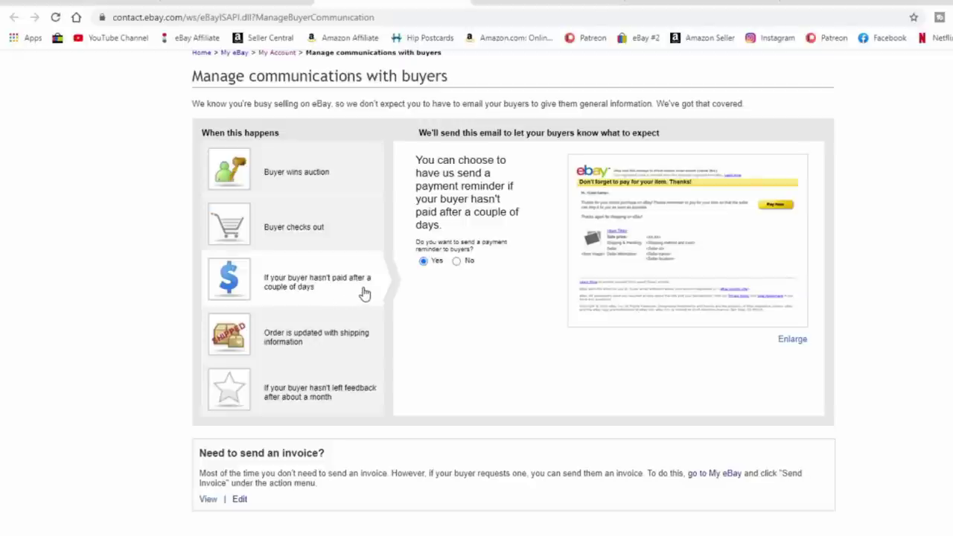
{"action": "mouse_move", "coordinate": [332, 345]}
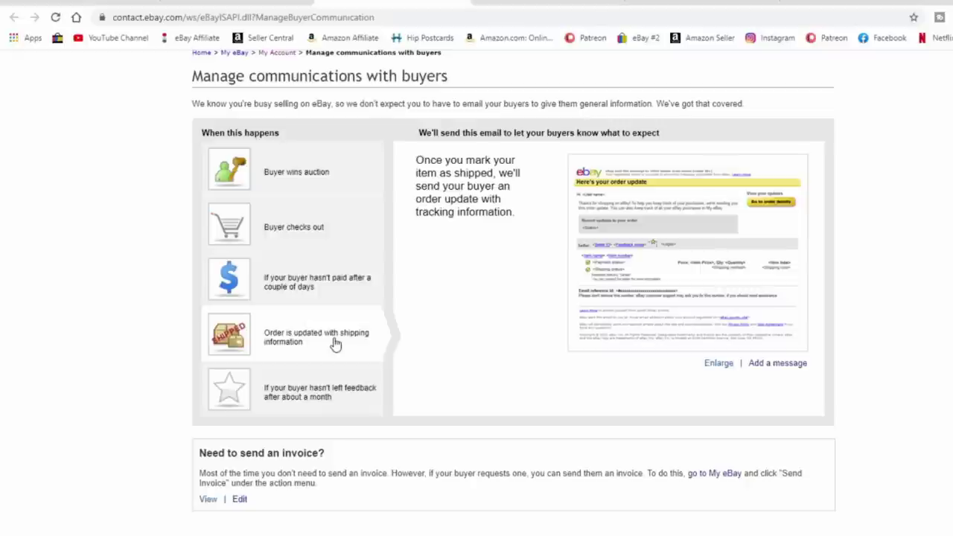
{"action": "left_click", "coordinate": [265, 308]}
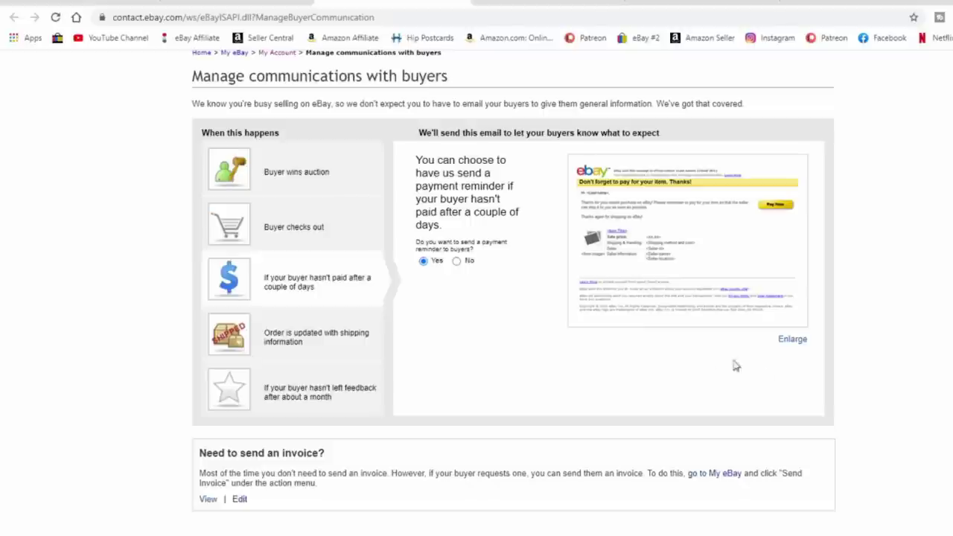
{"action": "left_click", "coordinate": [304, 347]}
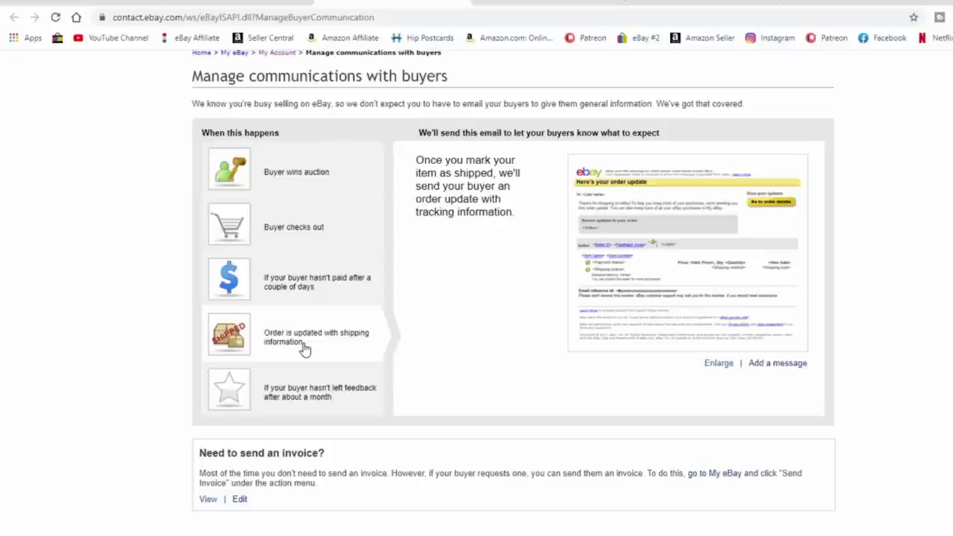
{"action": "scroll", "coordinate": [420, 358], "scroll_direction": "down", "scroll_amount": 3}
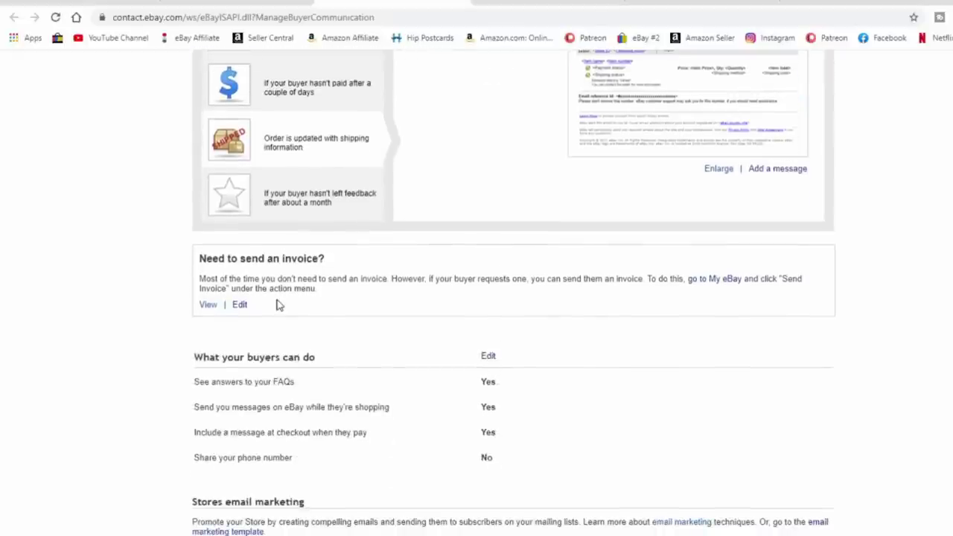
Step: Leave the buyer communications page and review the automated emails and listings automation schedule on the automation preferences page
{"action": "scroll", "coordinate": [276, 304], "scroll_direction": "down", "scroll_amount": 1}
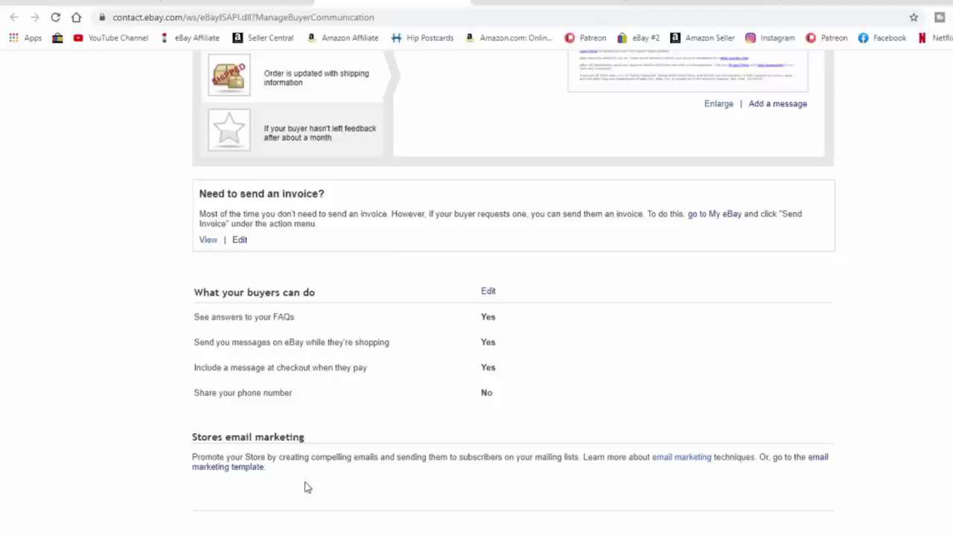
{"action": "left_click", "coordinate": [320, 5]}
{"action": "left_click", "coordinate": [249, 5]}
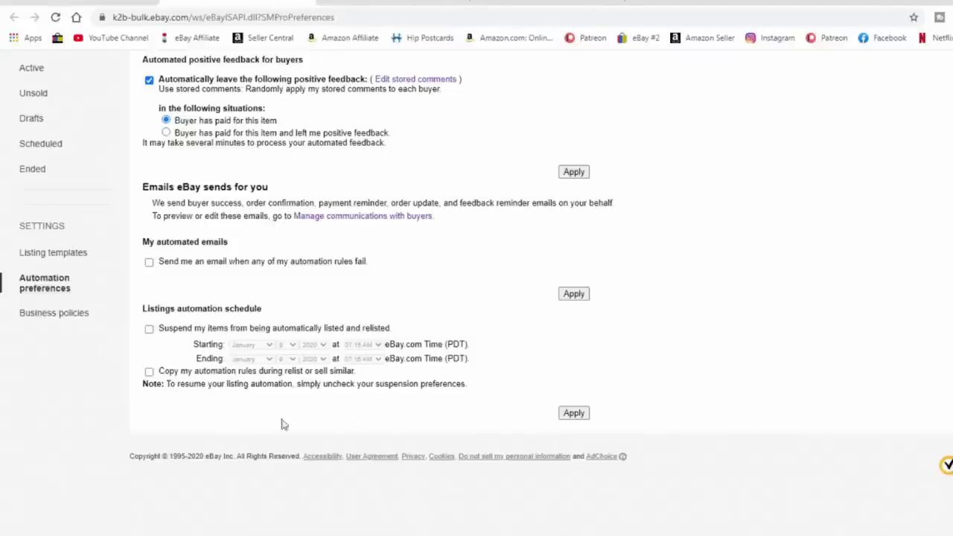
{"action": "scroll", "coordinate": [717, 346], "scroll_direction": "down", "scroll_amount": 1}
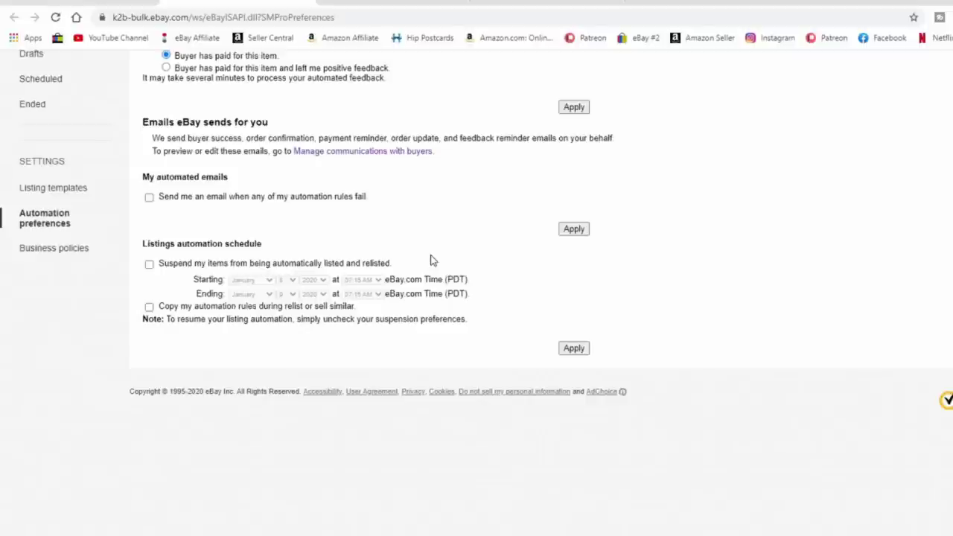
{"action": "scroll", "coordinate": [58, 322], "scroll_direction": "up", "scroll_amount": 2}
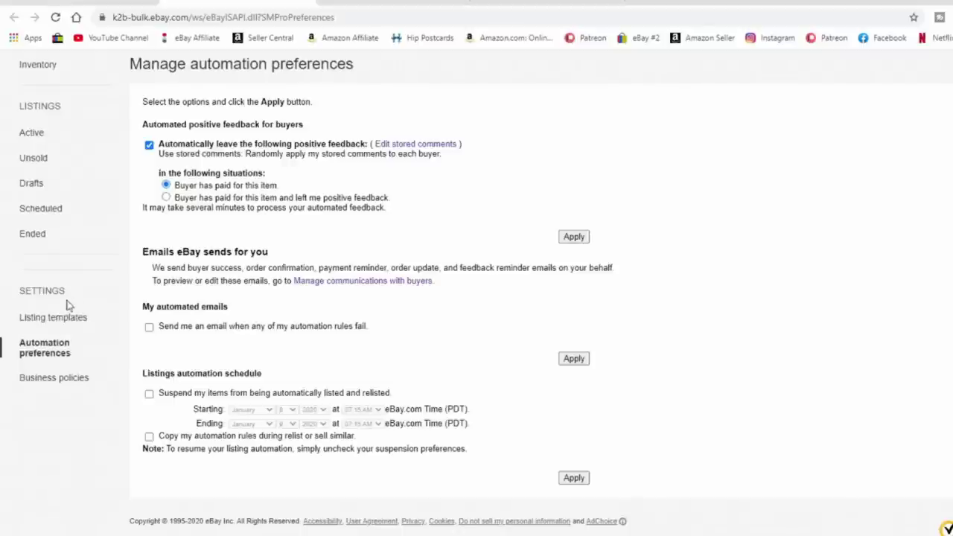
Step: Go to the business policies and open the "First Class Items 16 oz or Less" shipping policy for editing
{"action": "left_click", "coordinate": [51, 382]}
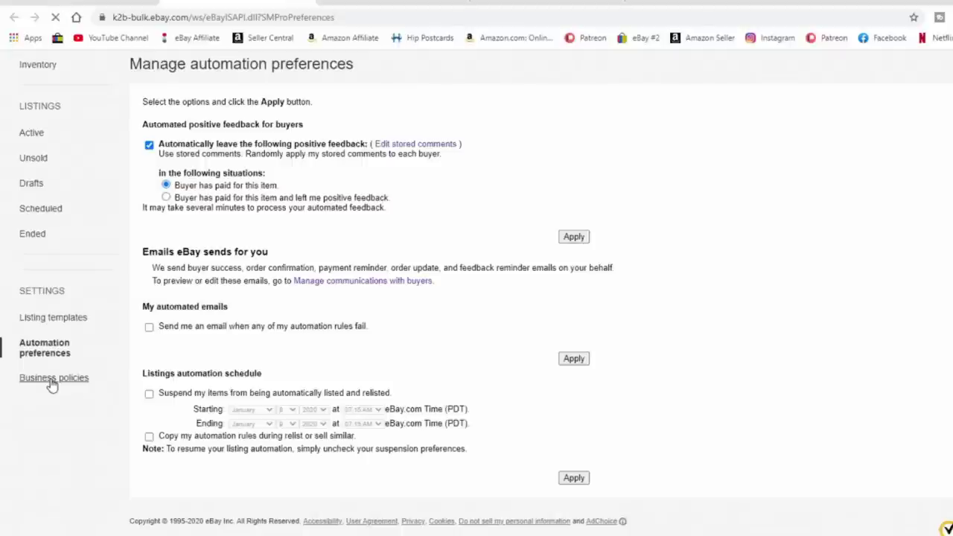
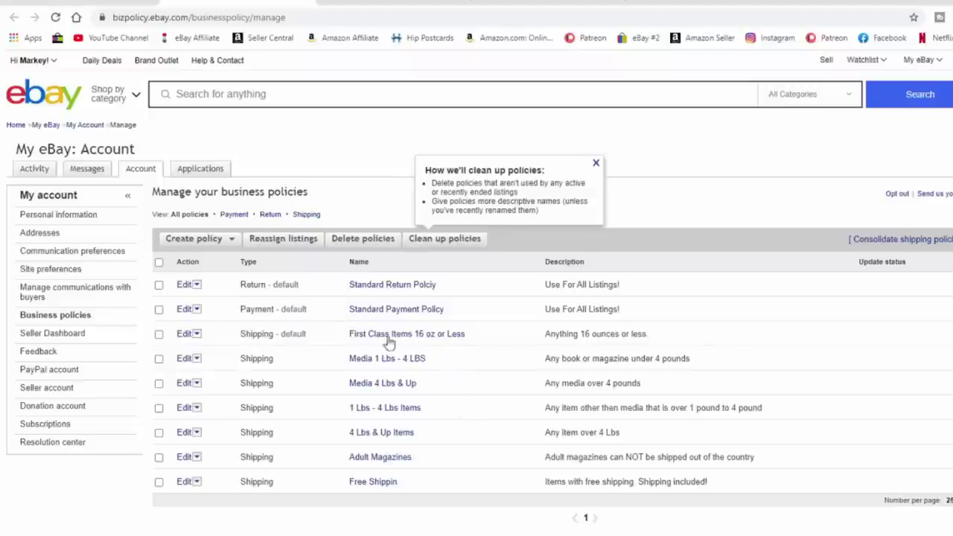
{"action": "left_click", "coordinate": [186, 335]}
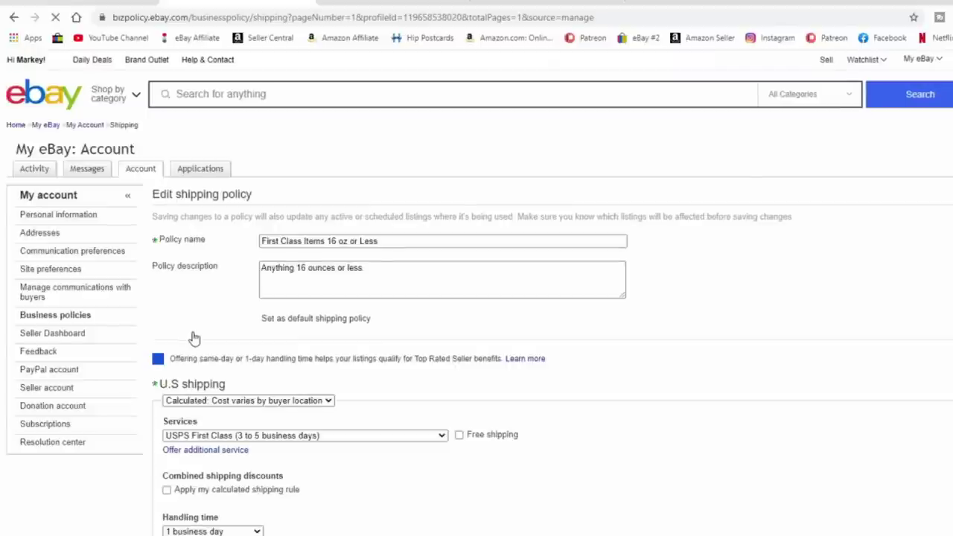
{"action": "scroll", "coordinate": [760, 305], "scroll_direction": "down", "scroll_amount": 2}
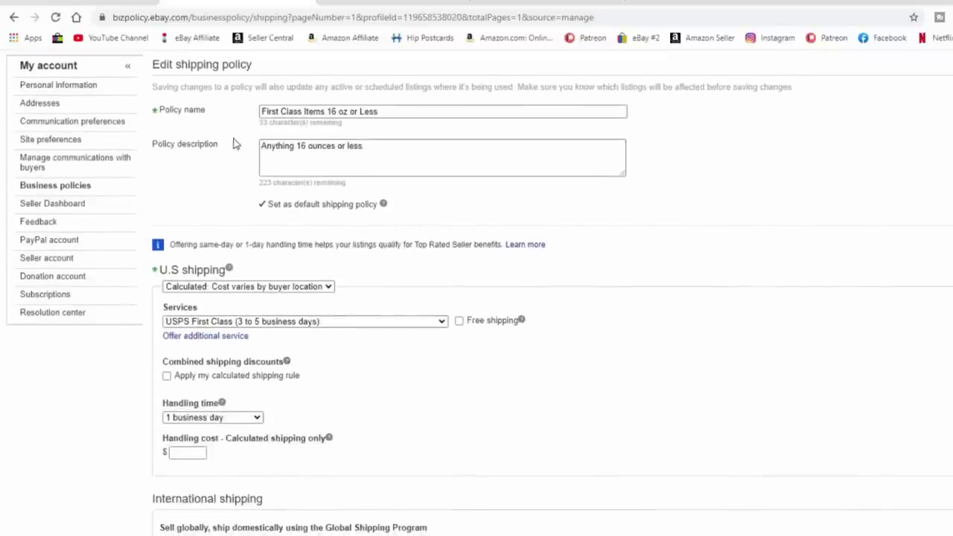
Step: Review the shipping policy's description, U.S. and international shipping options and excluded locations, and return to the business policies list without saving
{"action": "left_click", "coordinate": [373, 142]}
{"action": "type", "text": "."}
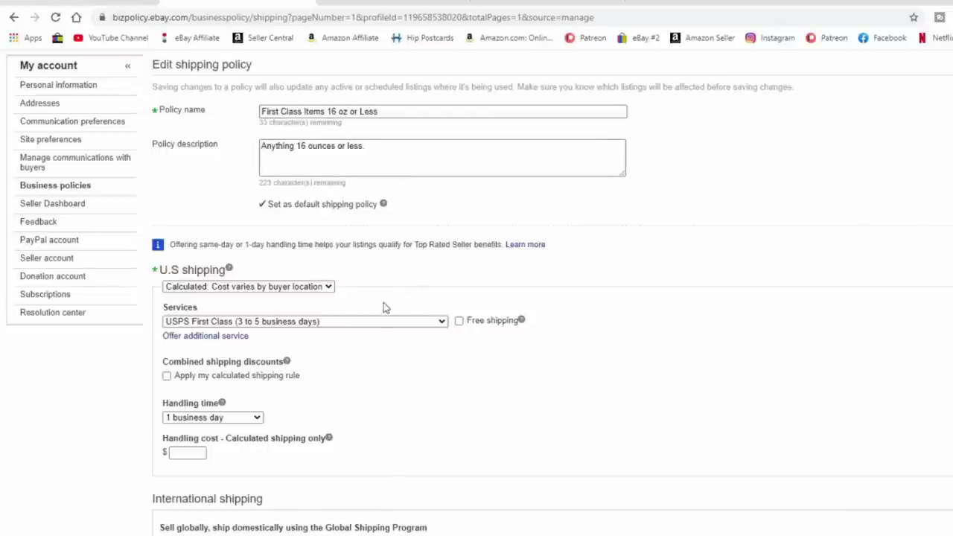
{"action": "scroll", "coordinate": [430, 388], "scroll_direction": "down", "scroll_amount": 4}
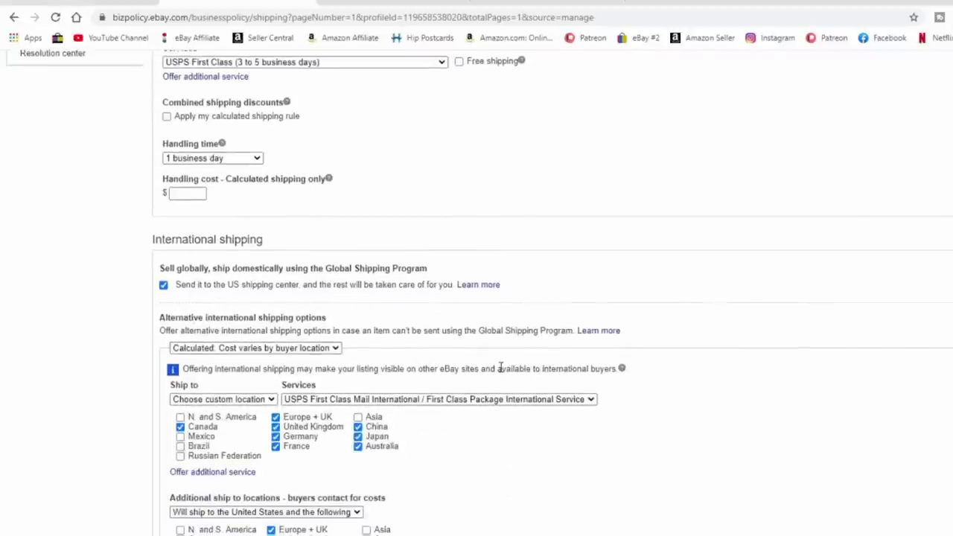
{"action": "scroll", "coordinate": [500, 367], "scroll_direction": "down", "scroll_amount": 3}
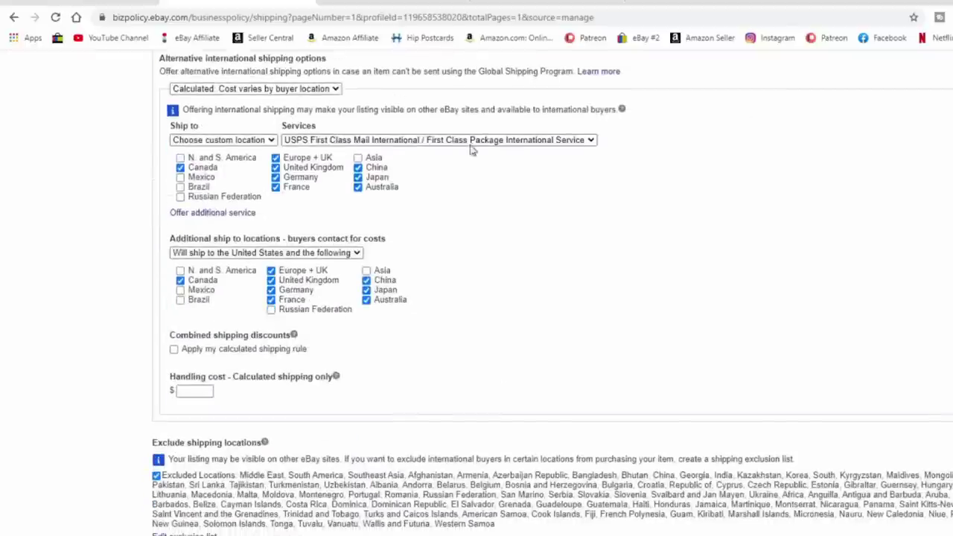
{"action": "scroll", "coordinate": [637, 194], "scroll_direction": "down", "scroll_amount": 2}
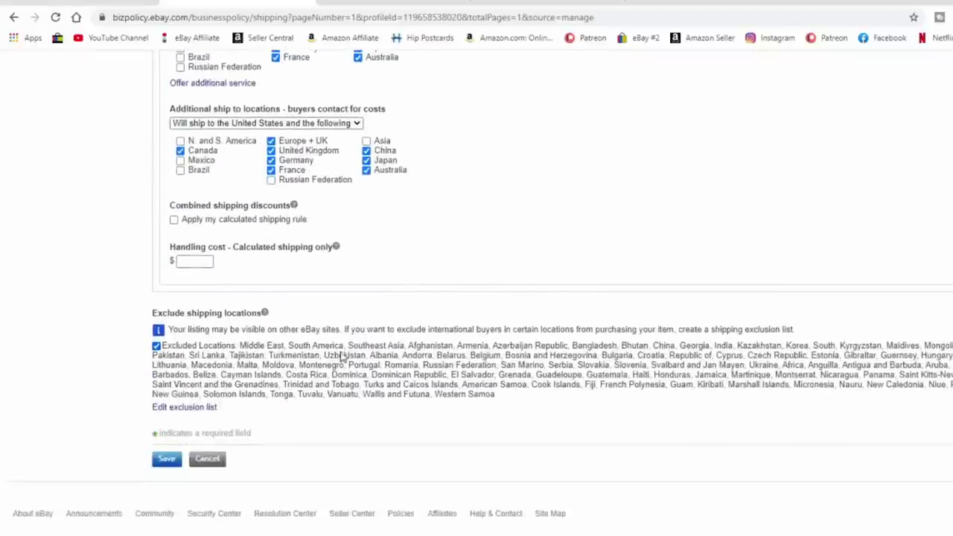
{"action": "scroll", "coordinate": [514, 184], "scroll_direction": "up", "scroll_amount": 8}
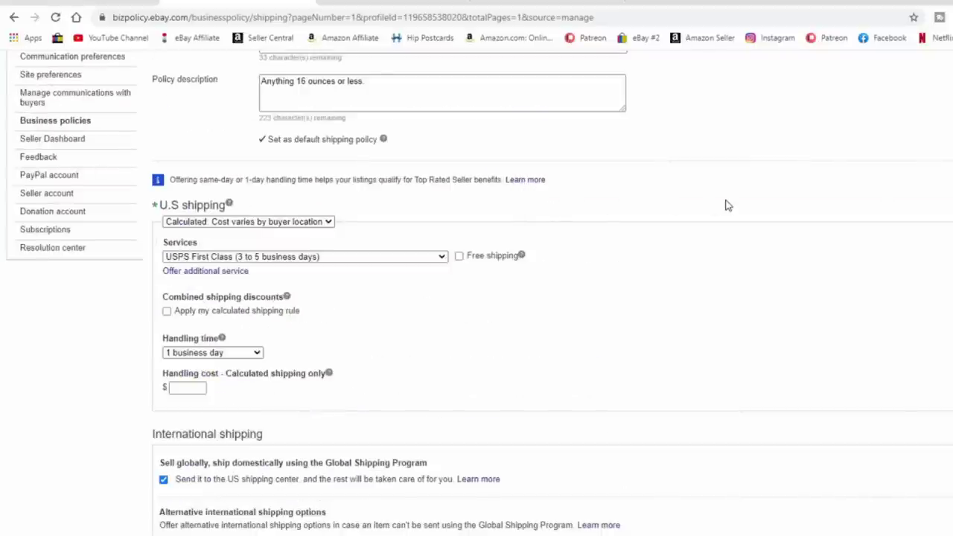
{"action": "scroll", "coordinate": [722, 239], "scroll_direction": "down", "scroll_amount": 5}
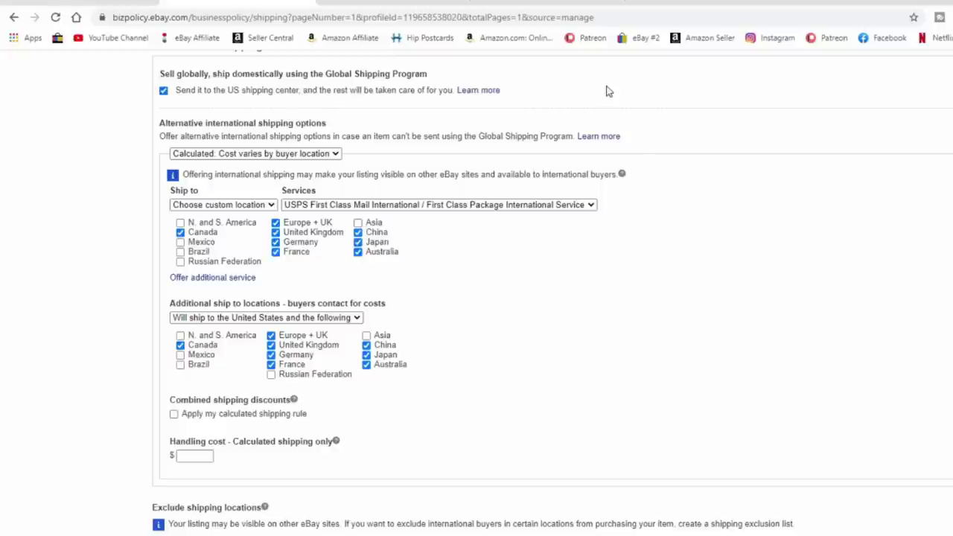
{"action": "scroll", "coordinate": [675, 85], "scroll_direction": "up", "scroll_amount": 5}
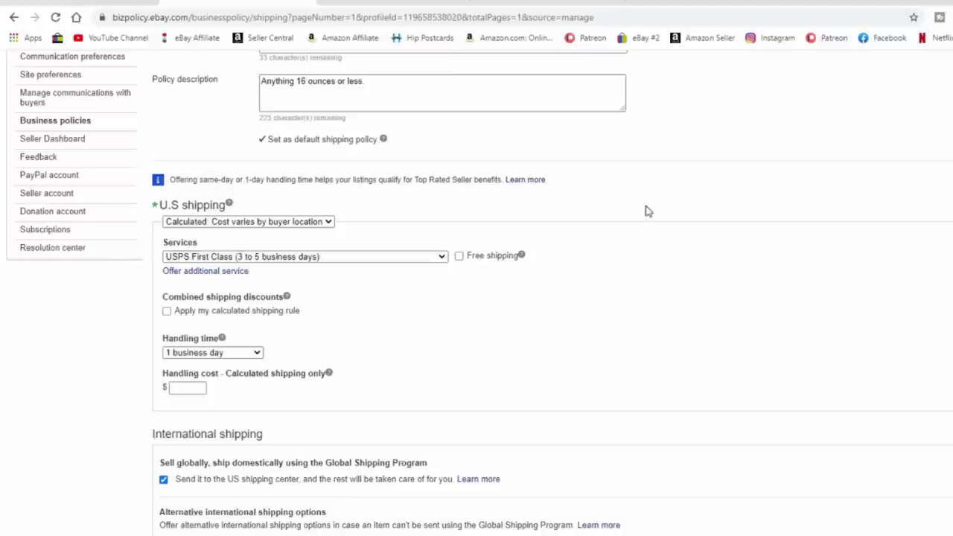
{"action": "scroll", "coordinate": [647, 201], "scroll_direction": "down", "scroll_amount": 4}
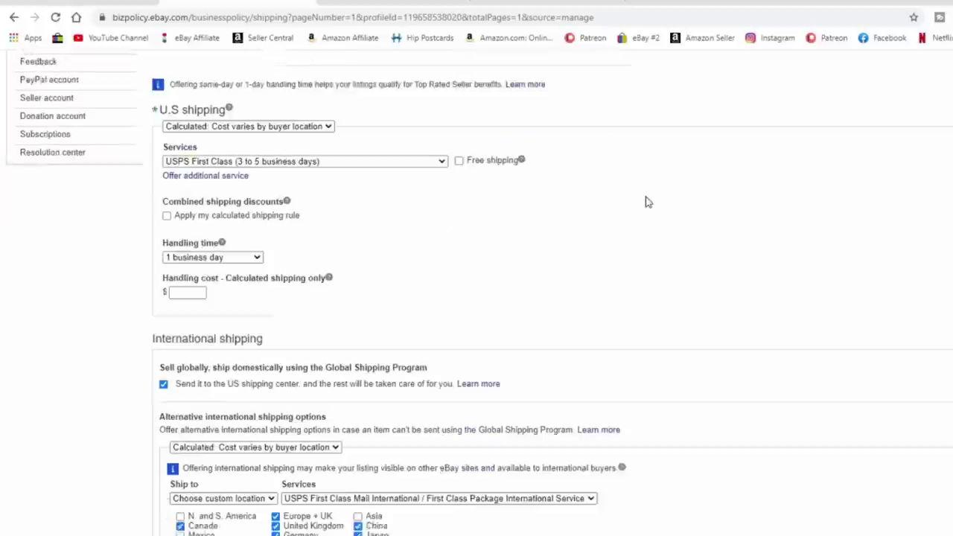
{"action": "scroll", "coordinate": [647, 201], "scroll_direction": "down", "scroll_amount": 3}
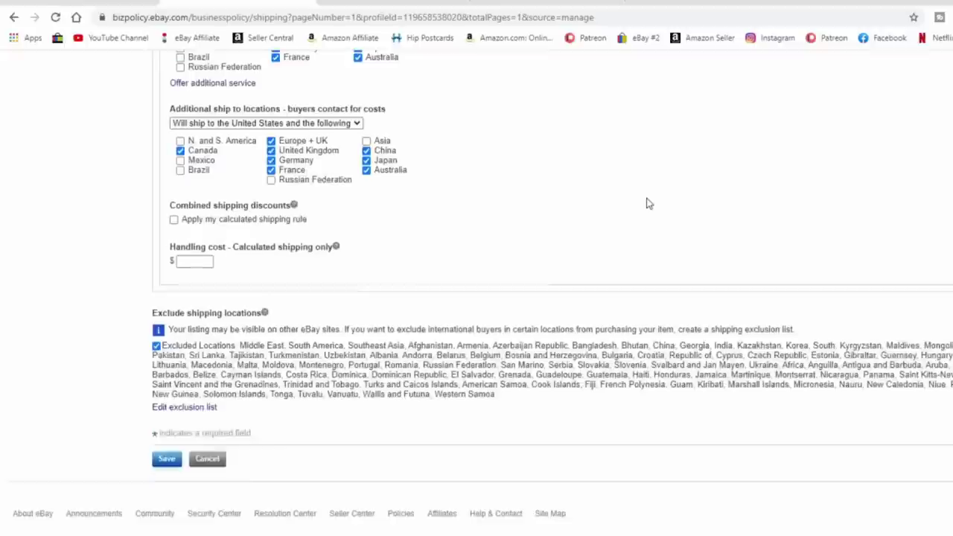
{"action": "scroll", "coordinate": [646, 201], "scroll_direction": "up", "scroll_amount": 5}
{"action": "scroll", "coordinate": [640, 201], "scroll_direction": "up", "scroll_amount": 5}
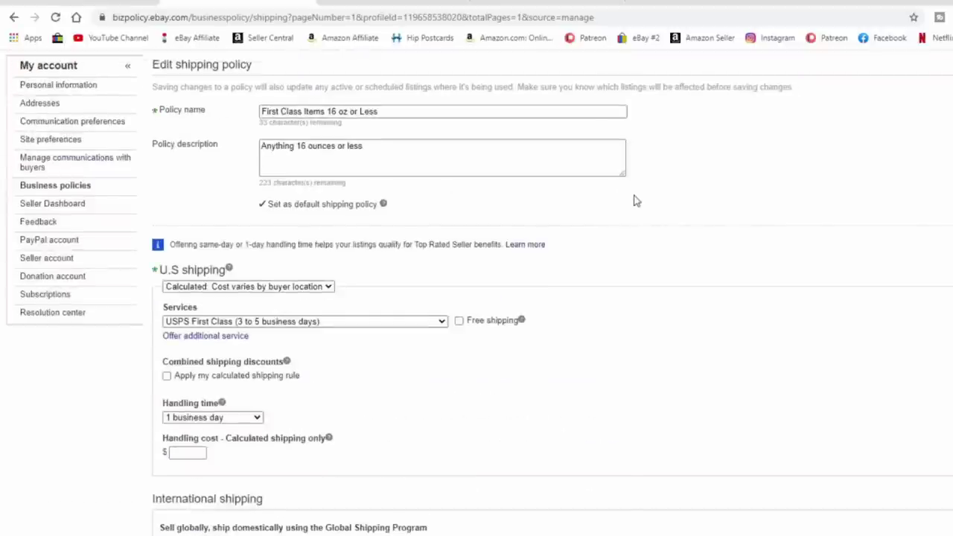
{"action": "key", "text": "alt+Left"}
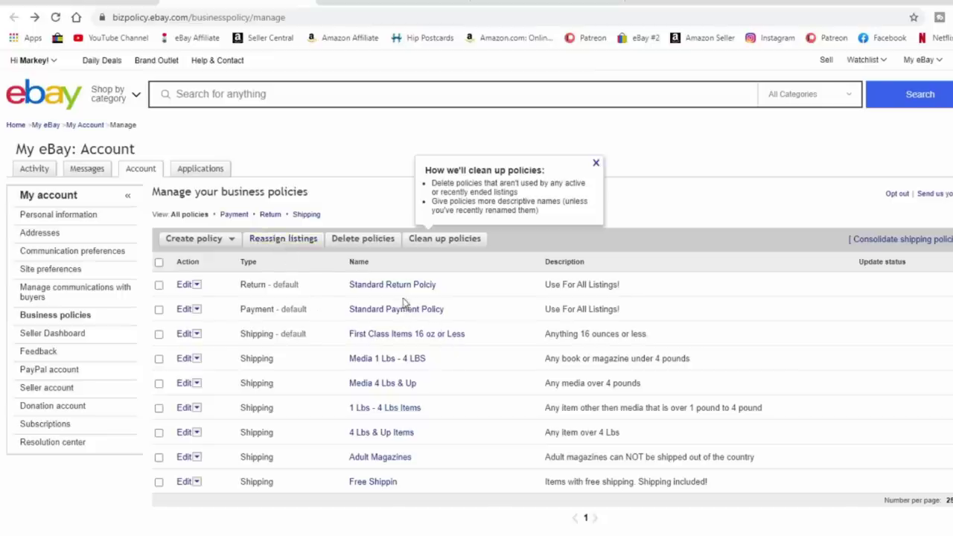
Step: Open the default return policy, review its domestic and international return terms, and return to the business policies list
{"action": "left_click", "coordinate": [182, 287]}
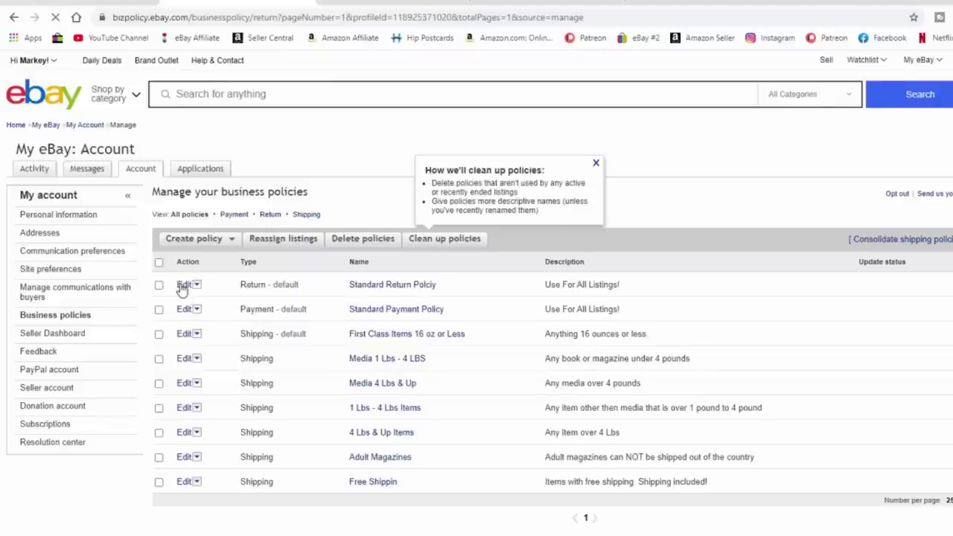
{"action": "scroll", "coordinate": [706, 397], "scroll_direction": "down", "scroll_amount": 2}
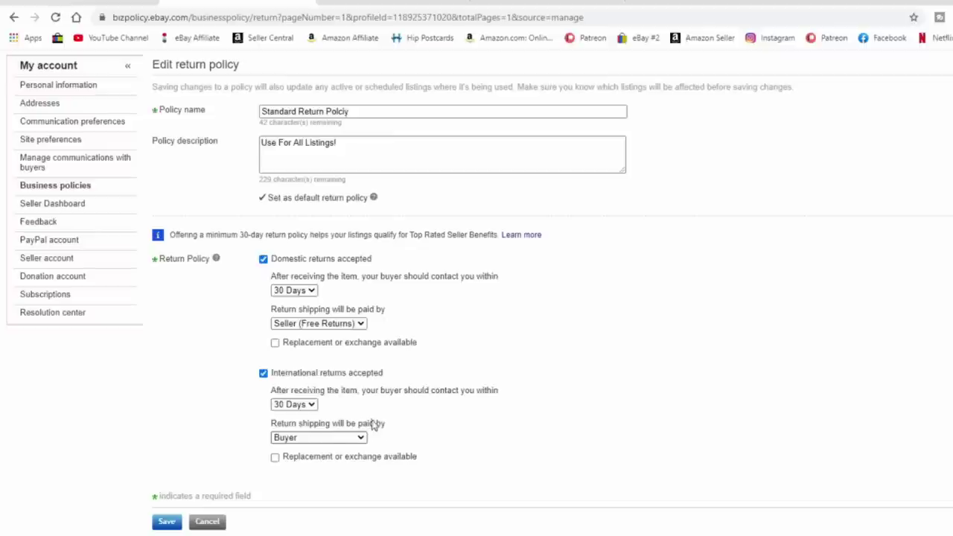
{"action": "left_click", "coordinate": [13, 17]}
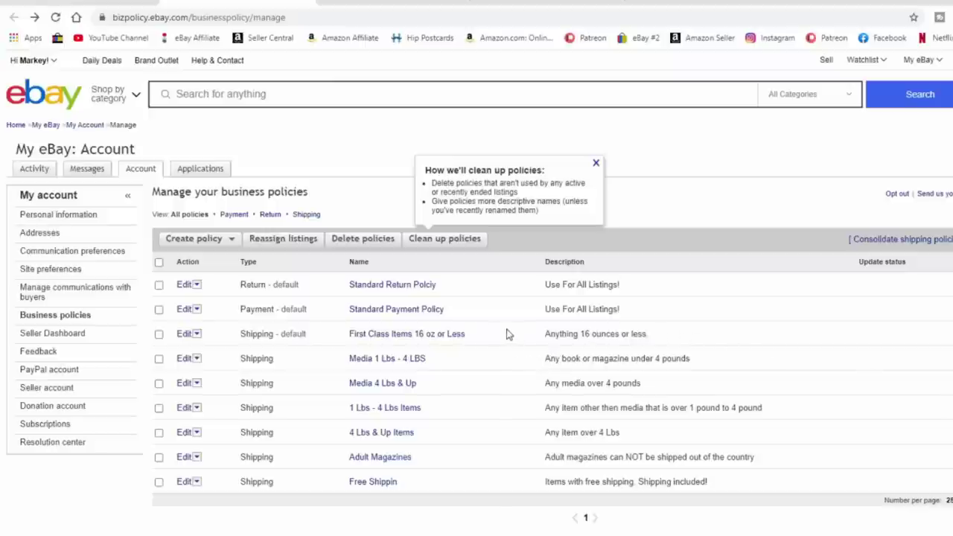
Step: Switch to the My eBay account page and look over its personal info, payments, selling and account preferences sections
{"action": "left_click", "coordinate": [377, 2]}
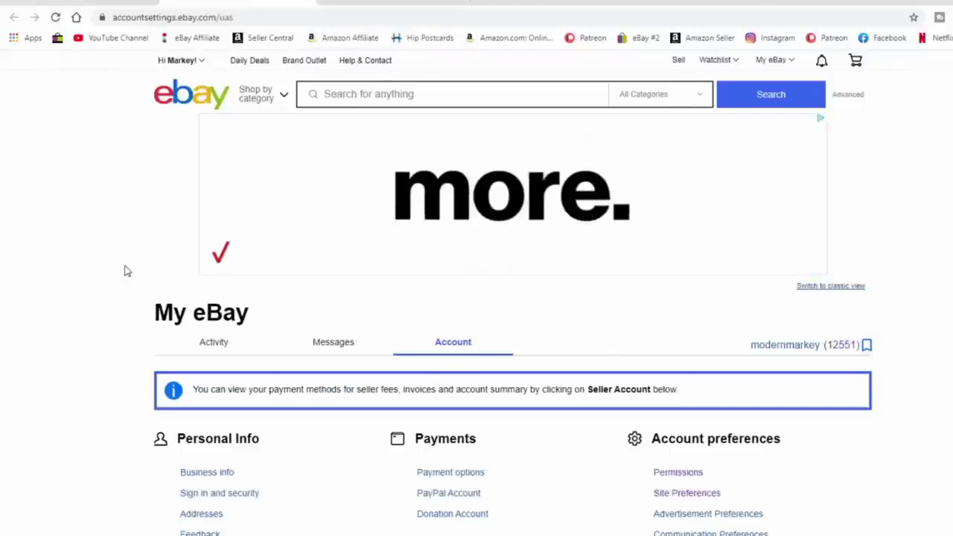
{"action": "scroll", "coordinate": [328, 277], "scroll_direction": "down", "scroll_amount": 2}
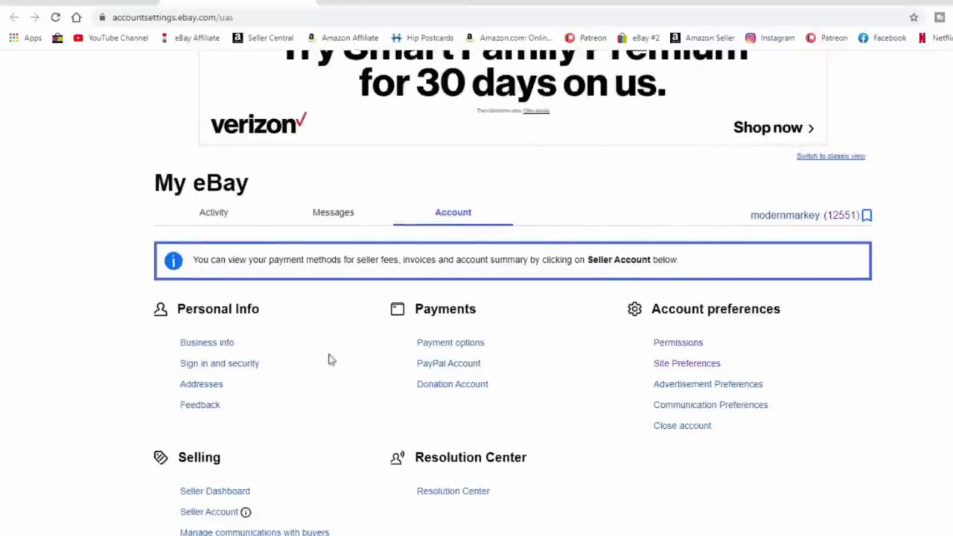
{"action": "scroll", "coordinate": [334, 335], "scroll_direction": "down", "scroll_amount": 1}
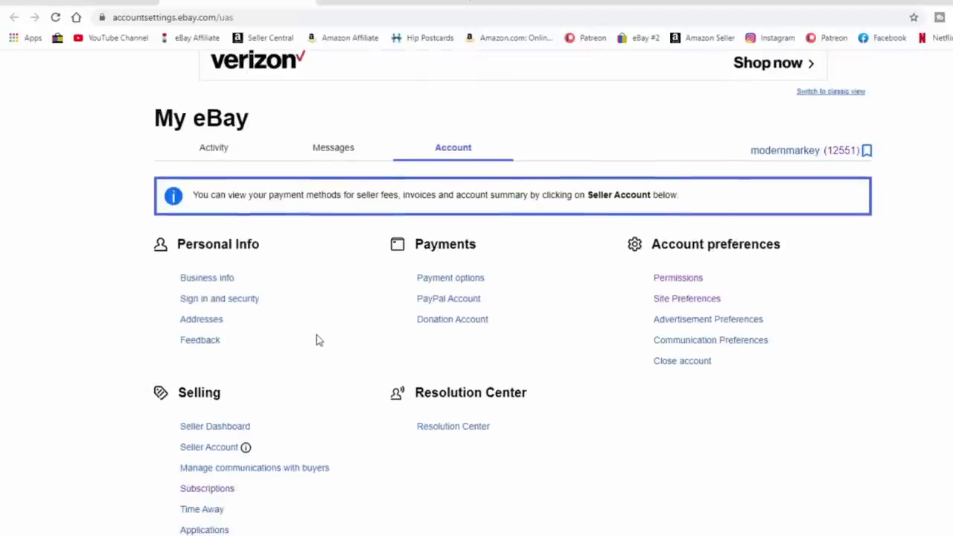
Step: Review the selling, payment, delivery, branding and buyer requirement settings on the Site Preferences page
{"action": "scroll", "coordinate": [319, 347], "scroll_direction": "down", "scroll_amount": 2}
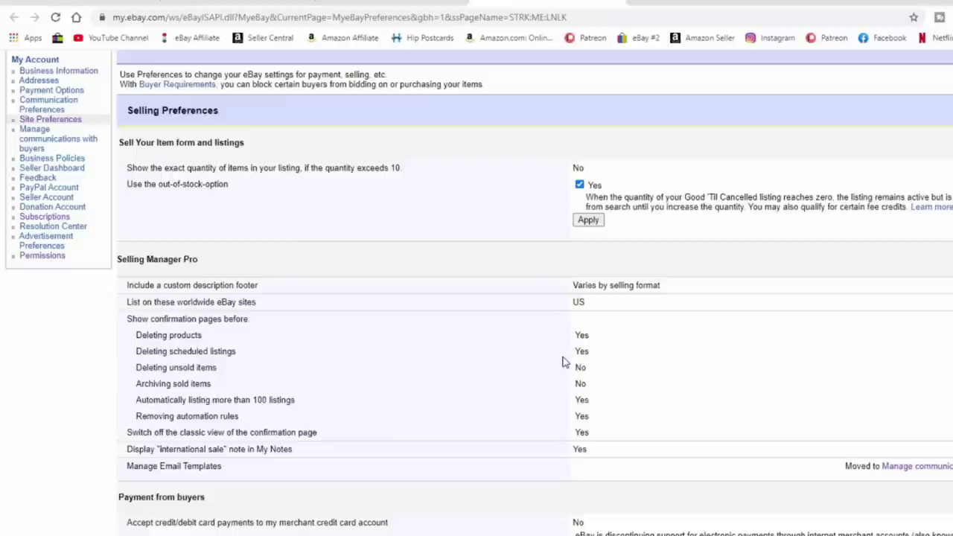
{"action": "scroll", "coordinate": [291, 466], "scroll_direction": "down", "scroll_amount": 2}
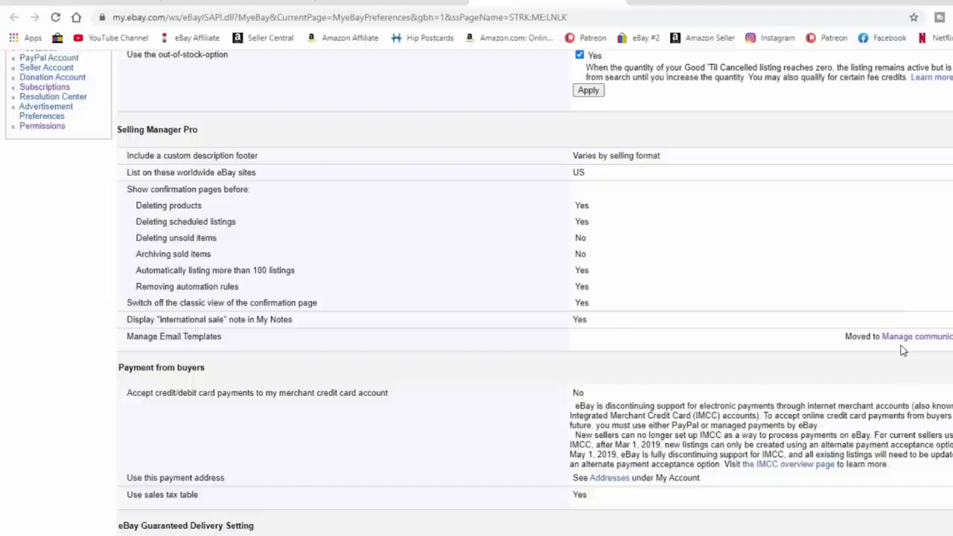
{"action": "scroll", "coordinate": [752, 351], "scroll_direction": "down", "scroll_amount": 2}
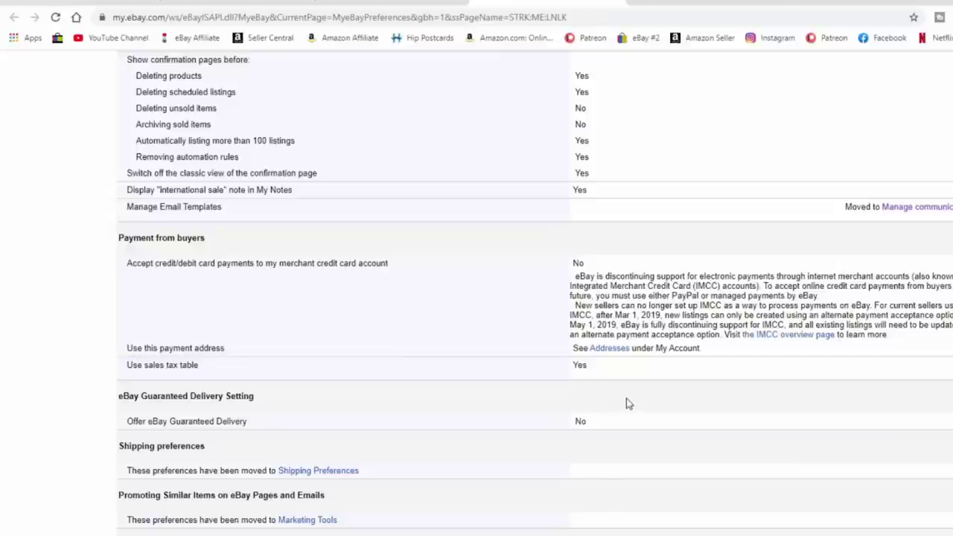
{"action": "scroll", "coordinate": [627, 404], "scroll_direction": "down", "scroll_amount": 2}
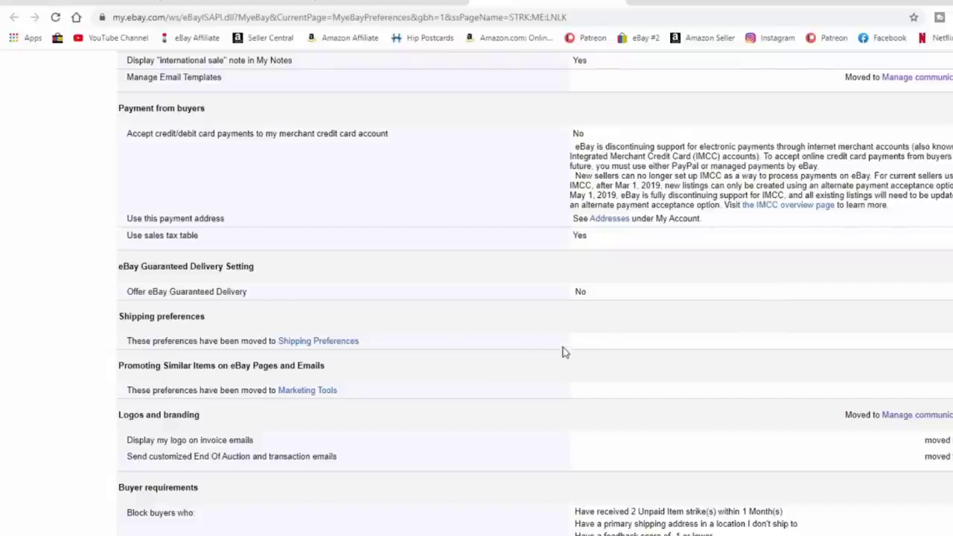
{"action": "scroll", "coordinate": [564, 340], "scroll_direction": "down", "scroll_amount": 3}
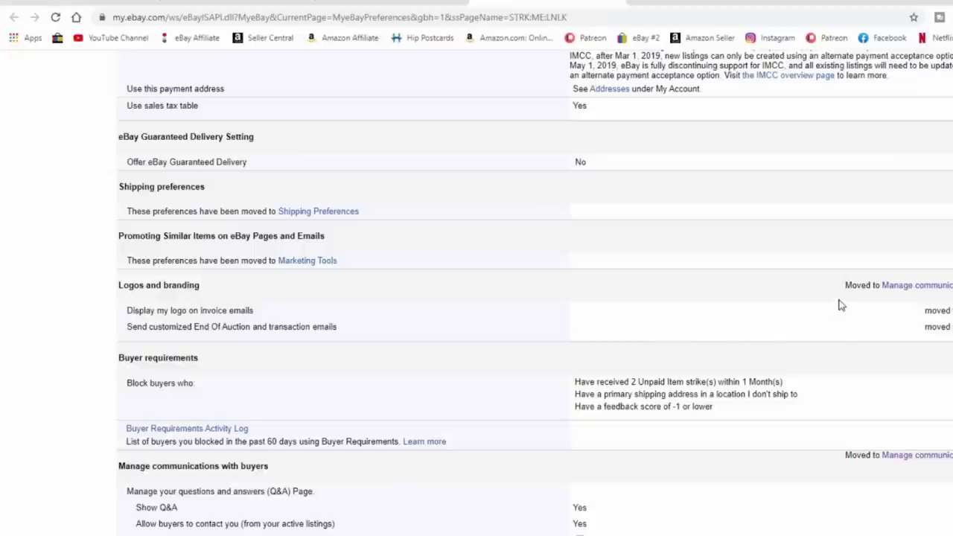
{"action": "scroll", "coordinate": [856, 350], "scroll_direction": "down", "scroll_amount": 1}
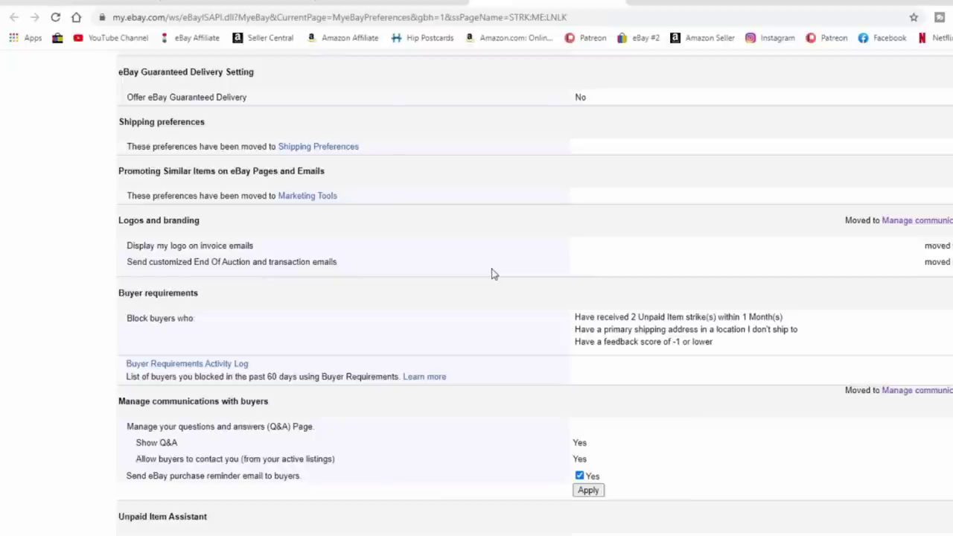
{"action": "scroll", "coordinate": [492, 274], "scroll_direction": "down", "scroll_amount": 3}
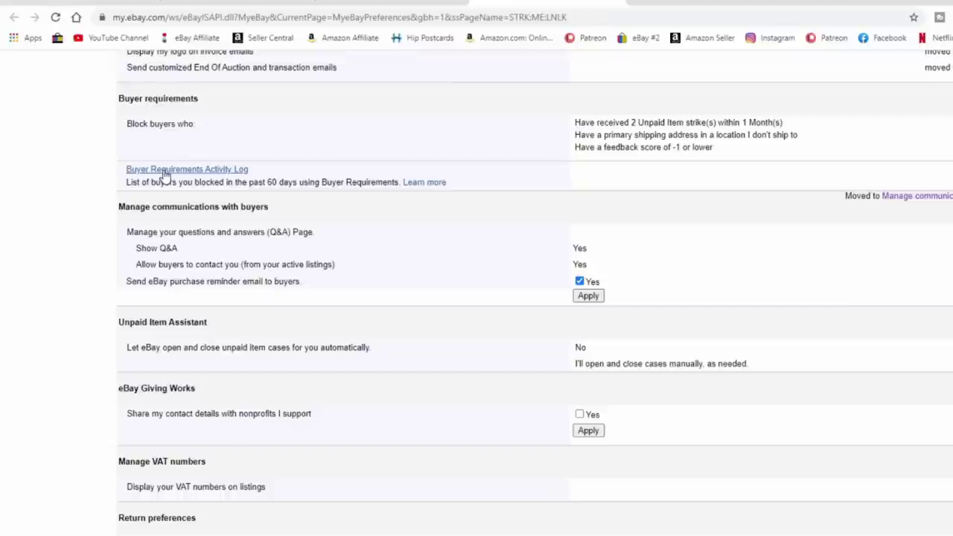
Step: View the Buyer Requirements Activity Log in a new tab, close it, and return to the buyer requirements in Site Preferences
{"action": "right_click", "coordinate": [165, 173]}
{"action": "left_click", "coordinate": [213, 180]}
{"action": "left_click", "coordinate": [707, 3]}
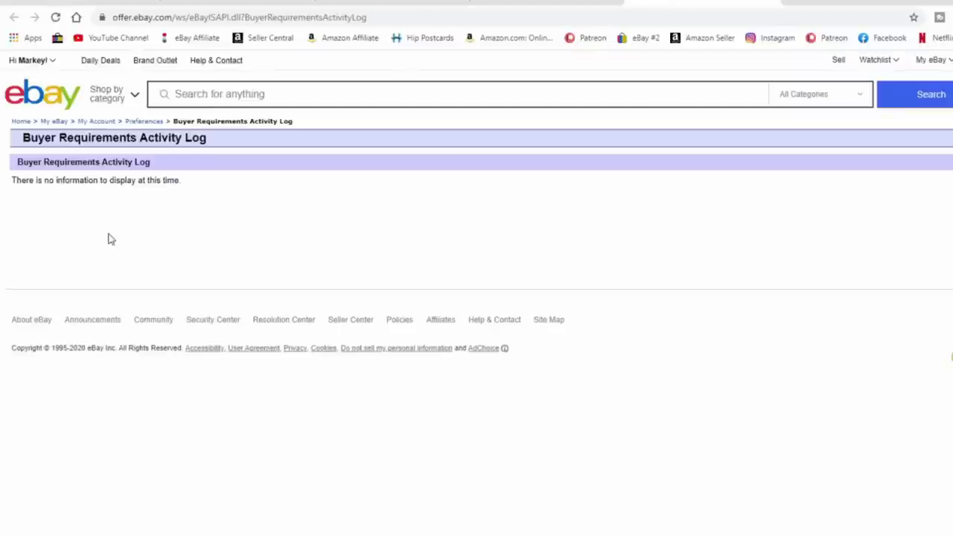
{"action": "left_click", "coordinate": [769, 3]}
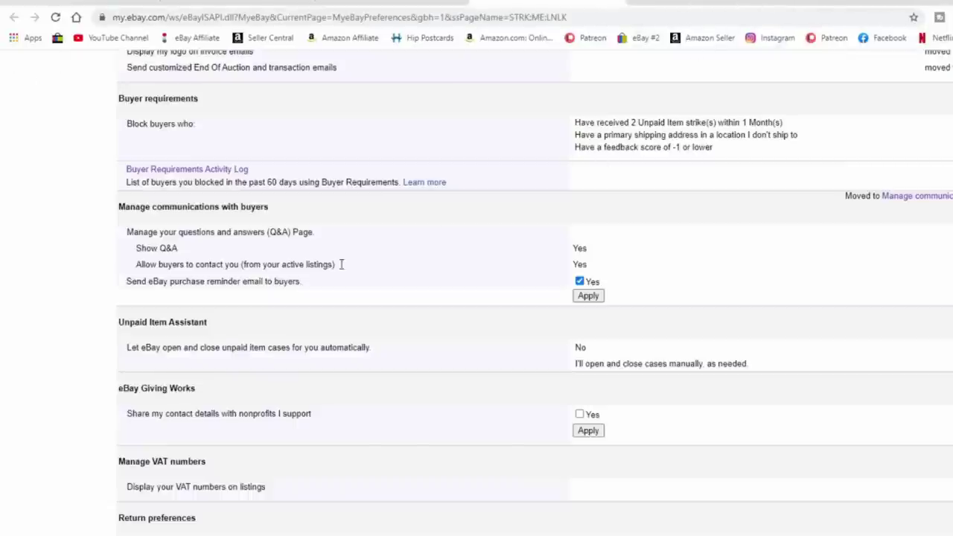
{"action": "scroll", "coordinate": [511, 150], "scroll_direction": "up", "scroll_amount": 1}
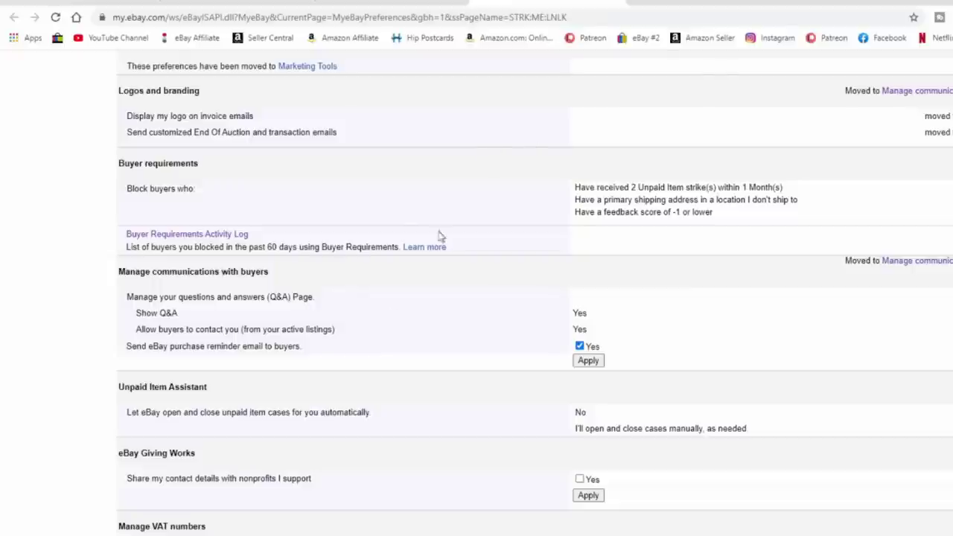
Step: Review the buyer communication, Unpaid Item Assistant, eBay Giving Works, VAT number and return preferences on the Site Preferences page
{"action": "scroll", "coordinate": [469, 318], "scroll_direction": "down", "scroll_amount": 1}
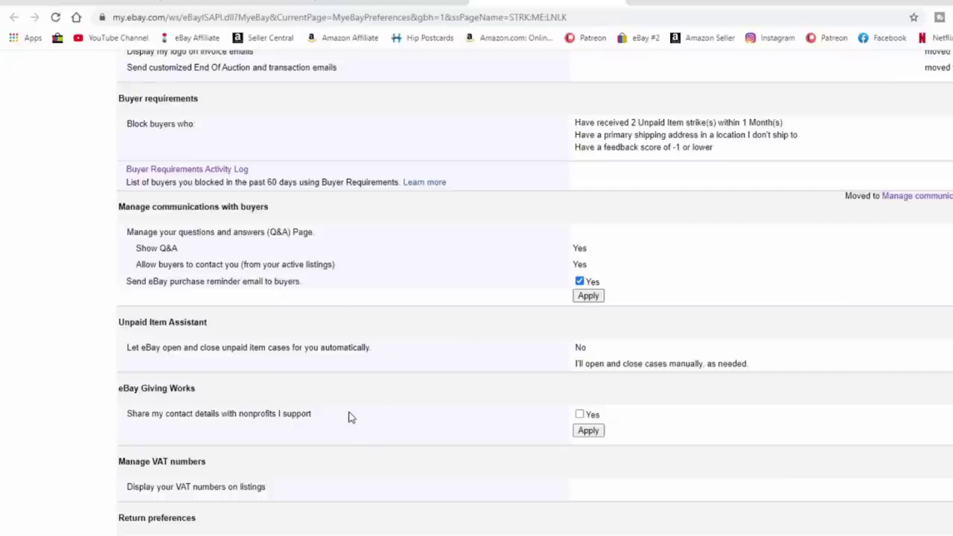
{"action": "scroll", "coordinate": [458, 414], "scroll_direction": "down", "scroll_amount": 2}
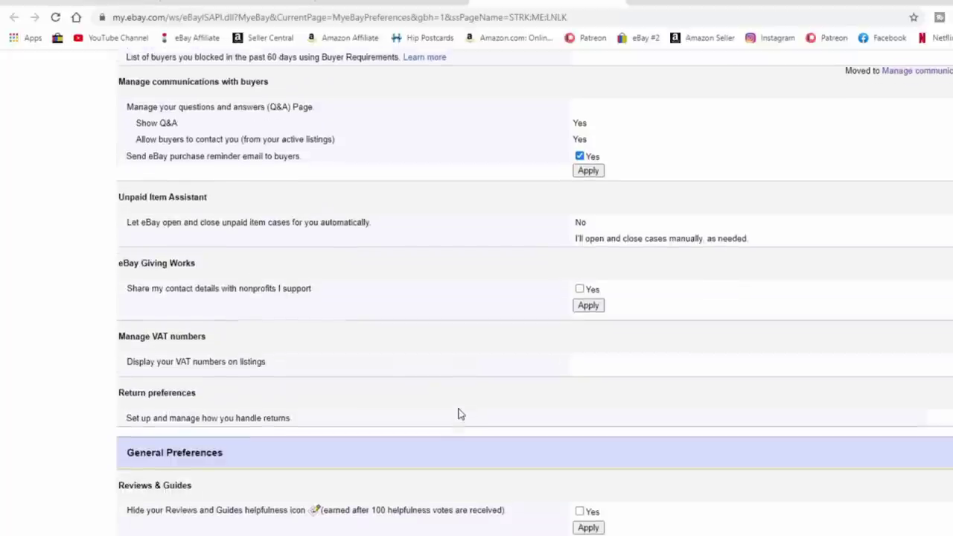
{"action": "scroll", "coordinate": [610, 354], "scroll_direction": "down", "scroll_amount": 1}
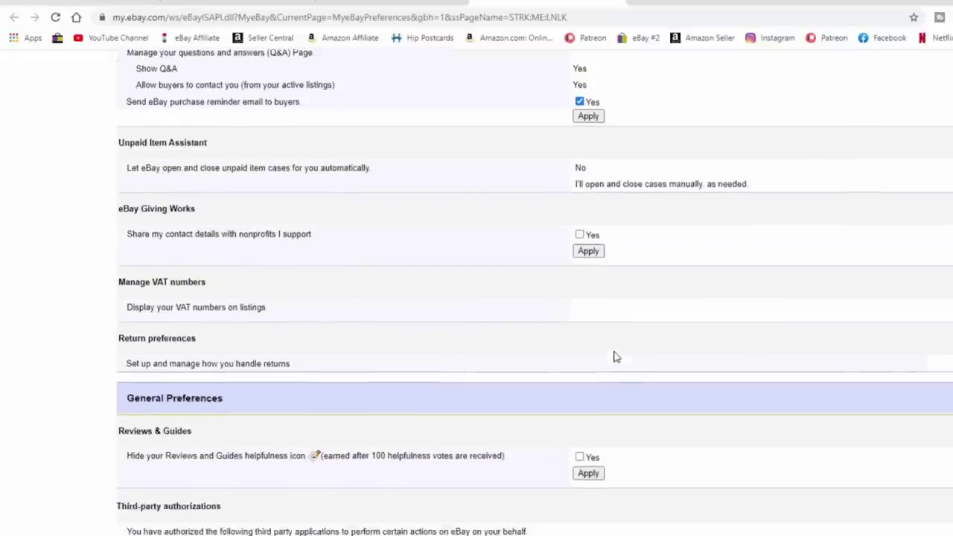
{"action": "scroll", "coordinate": [615, 356], "scroll_direction": "down", "scroll_amount": 1}
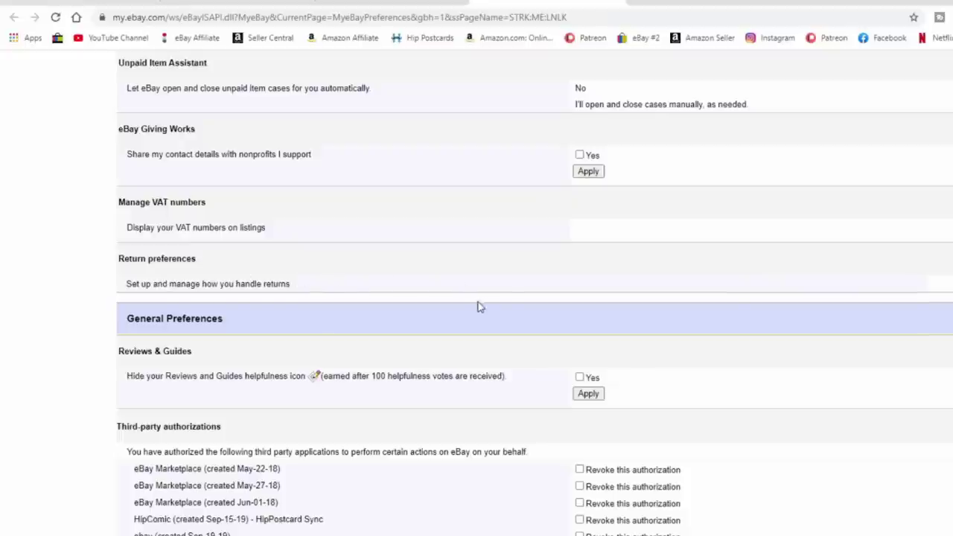
Step: Review the General Preferences, including third-party authorizations, buying alerts, seller billing preferences and other general preferences
{"action": "scroll", "coordinate": [481, 305], "scroll_direction": "down", "scroll_amount": 2}
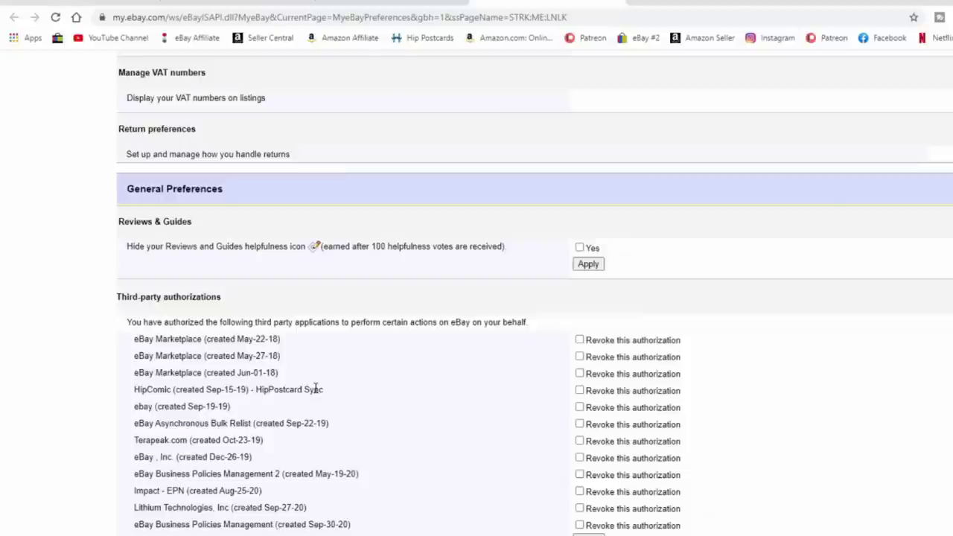
{"action": "scroll", "coordinate": [384, 401], "scroll_direction": "down", "scroll_amount": 1}
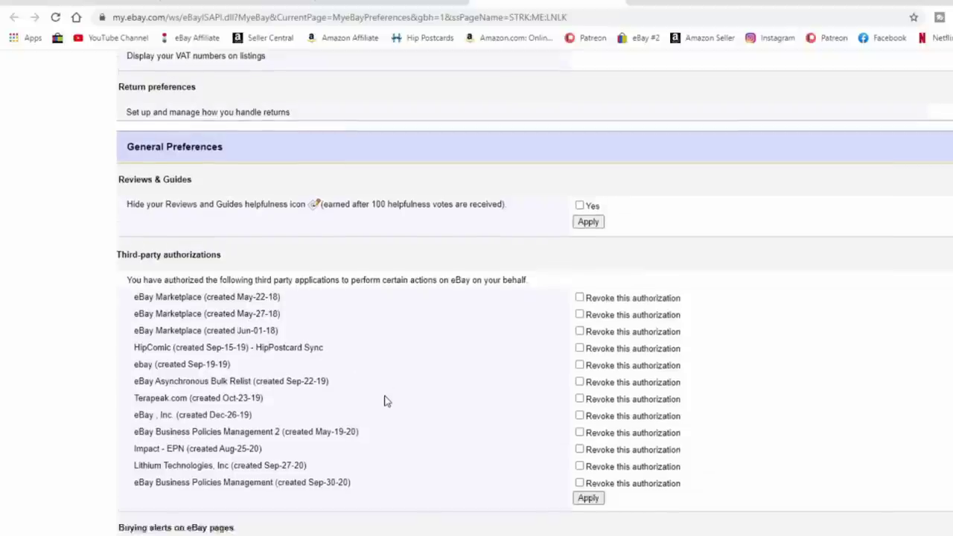
{"action": "scroll", "coordinate": [387, 399], "scroll_direction": "down", "scroll_amount": 3}
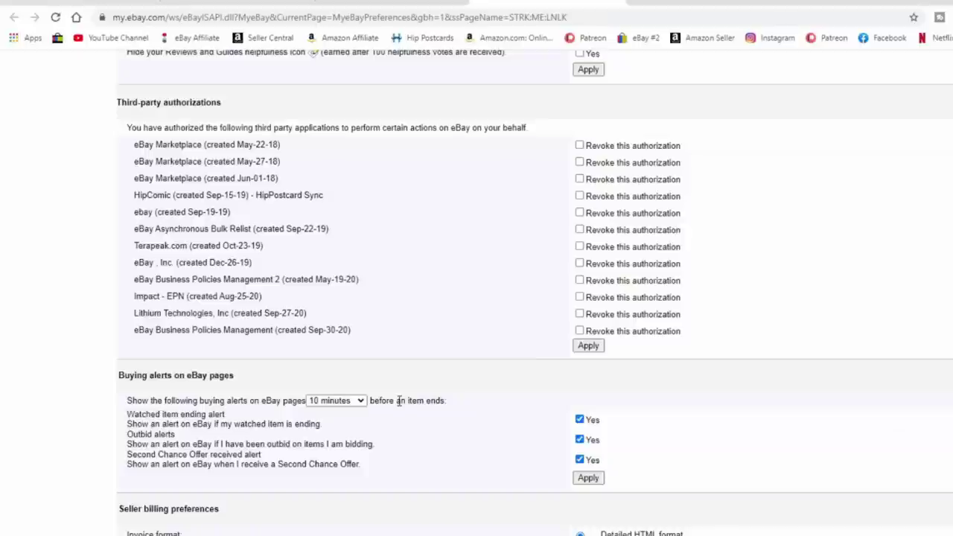
{"action": "scroll", "coordinate": [810, 362], "scroll_direction": "down", "scroll_amount": 3}
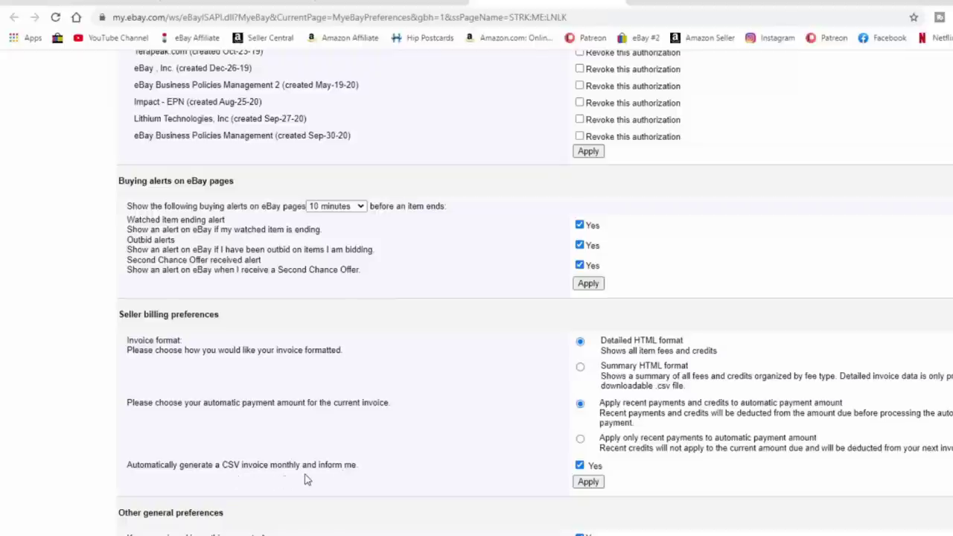
{"action": "scroll", "coordinate": [447, 350], "scroll_direction": "down", "scroll_amount": 3}
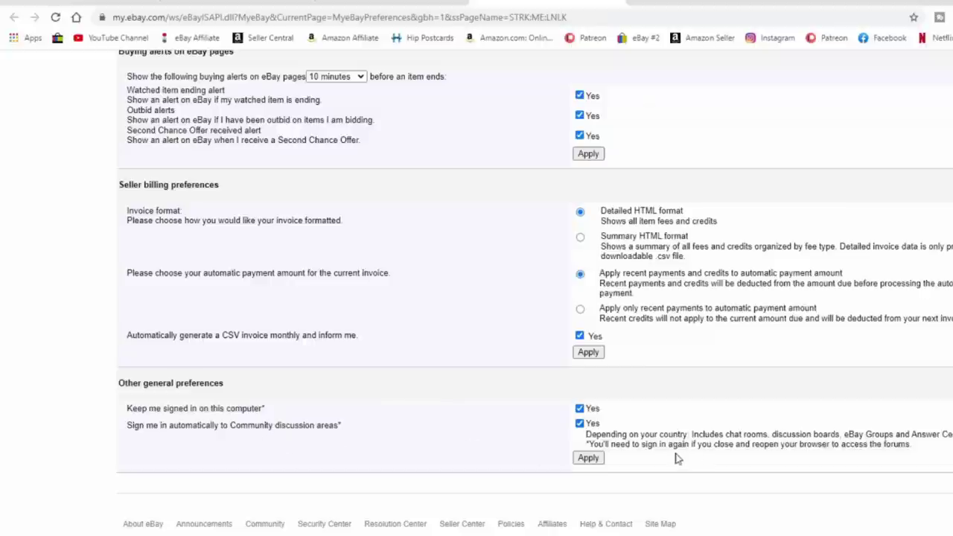
Step: Go back to the start of Site Preferences and look over the listing form and Selling Manager Pro settings again
{"action": "scroll", "coordinate": [624, 267], "scroll_direction": "up", "scroll_amount": 6}
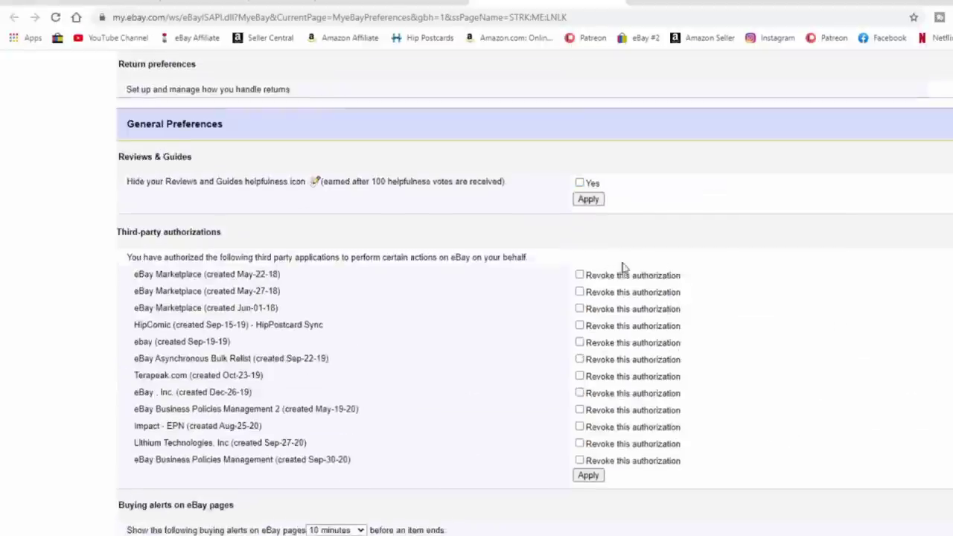
{"action": "scroll", "coordinate": [624, 267], "scroll_direction": "up", "scroll_amount": 20}
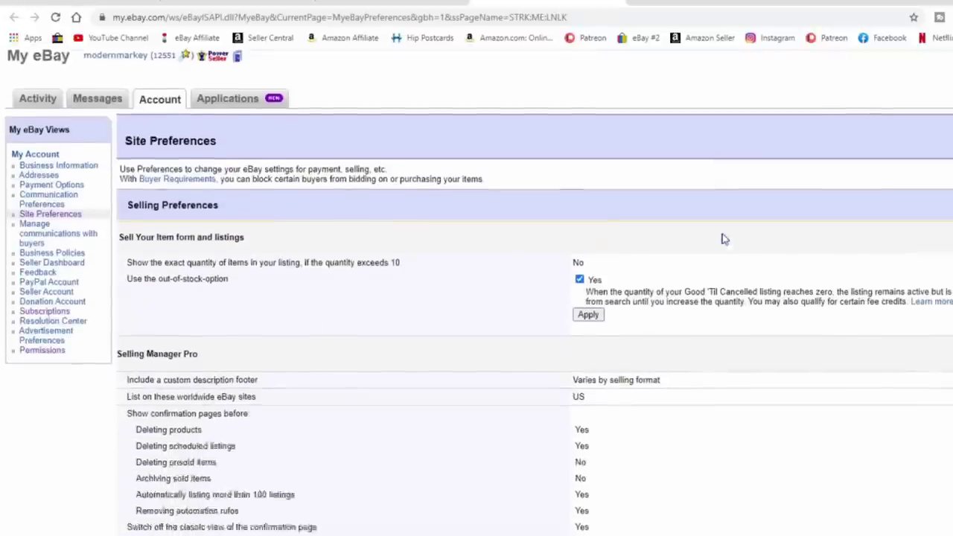
{"action": "scroll", "coordinate": [723, 239], "scroll_direction": "down", "scroll_amount": 1}
{"action": "scroll", "coordinate": [723, 238], "scroll_direction": "up", "scroll_amount": 2}
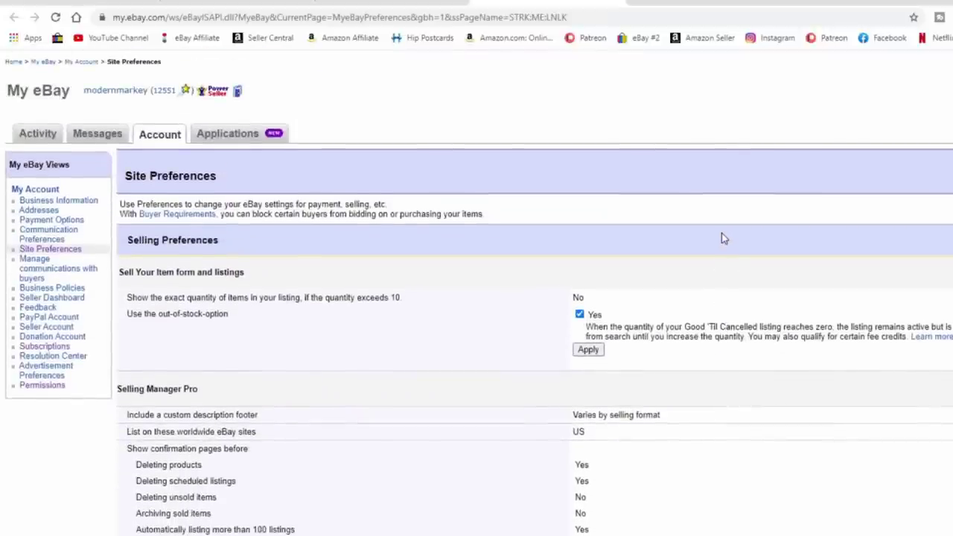
{"action": "scroll", "coordinate": [722, 239], "scroll_direction": "down", "scroll_amount": 1}
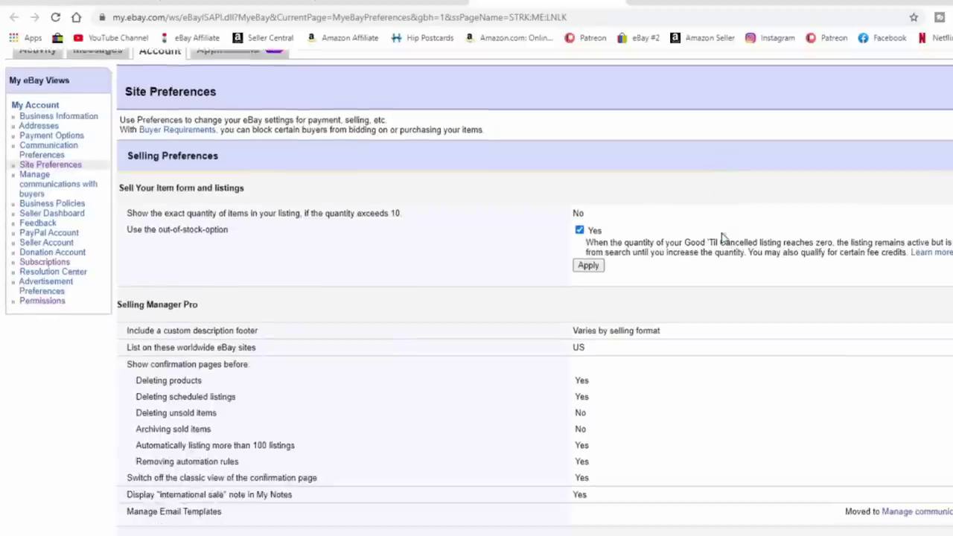
{"action": "scroll", "coordinate": [722, 239], "scroll_direction": "down", "scroll_amount": 2}
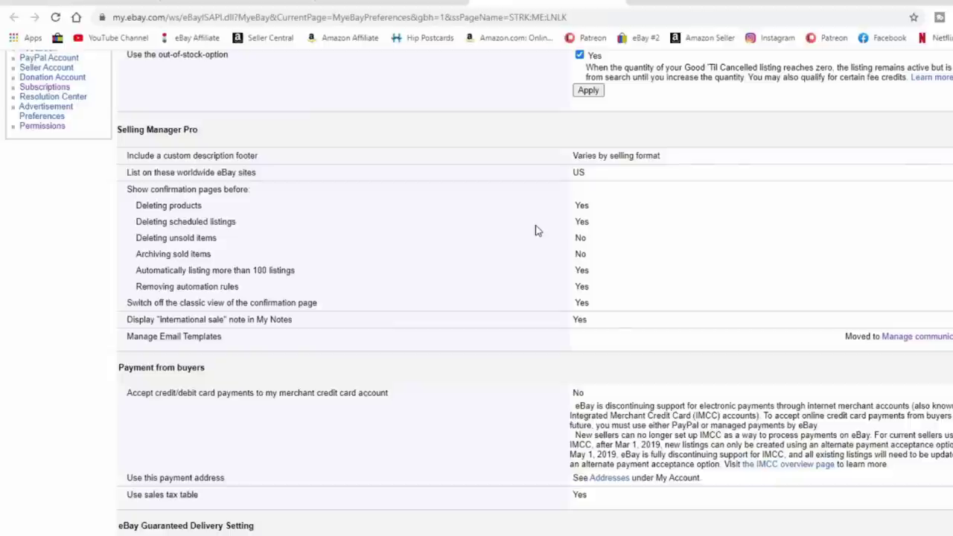
{"action": "scroll", "coordinate": [535, 231], "scroll_direction": "up", "scroll_amount": 3}
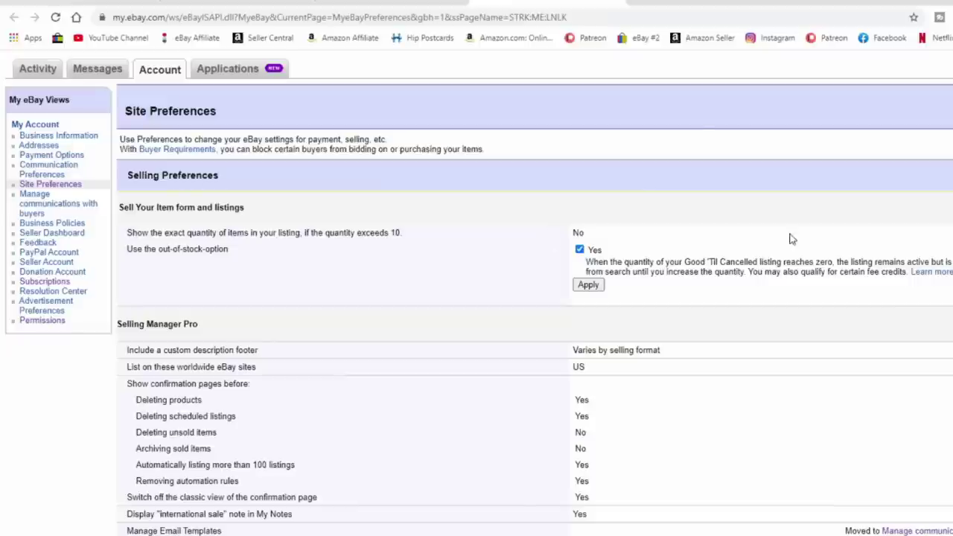
Step: Return to the My eBay account page, open the advertisement preferences, and review the partner, Facebook and first TCF vendor purpose sections
{"action": "key", "text": "alt+Left"}
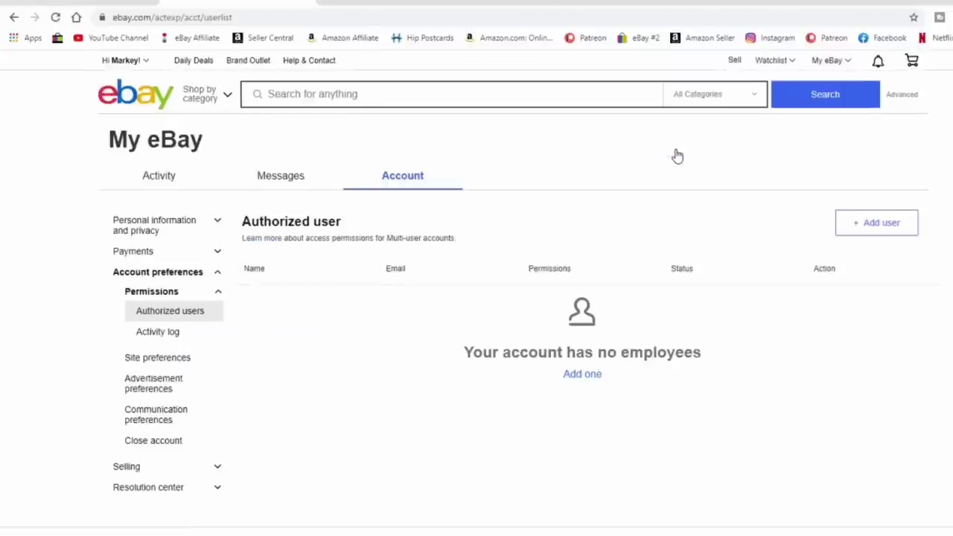
{"action": "left_click", "coordinate": [147, 391]}
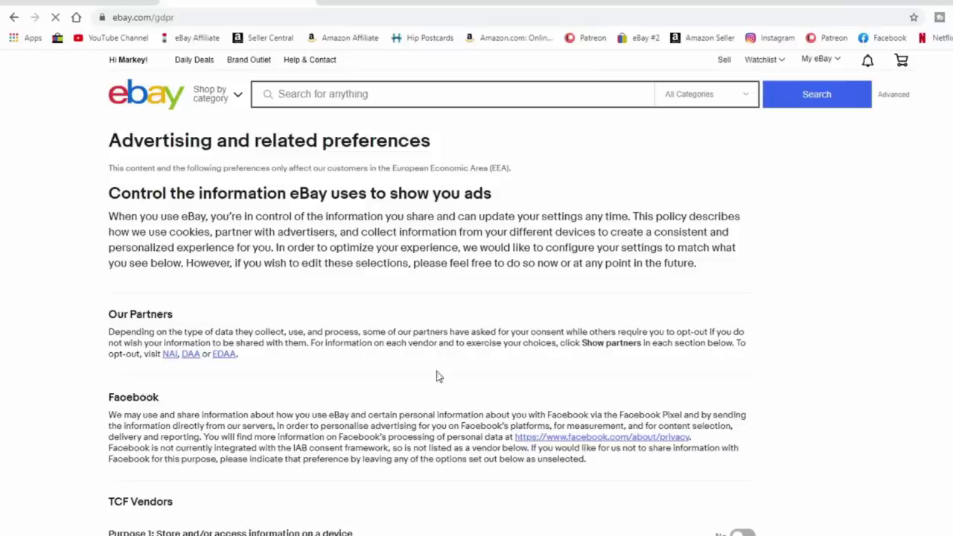
{"action": "scroll", "coordinate": [439, 377], "scroll_direction": "down", "scroll_amount": 3}
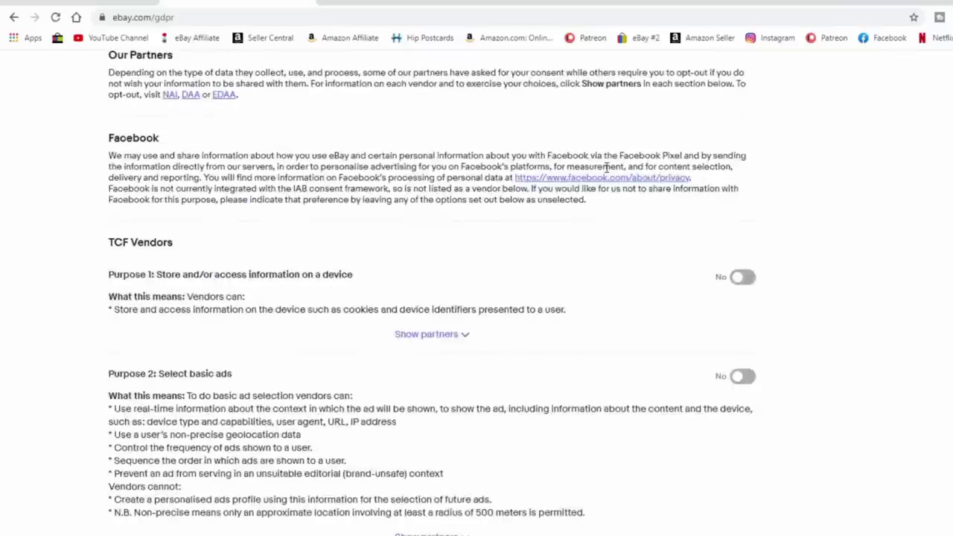
{"action": "scroll", "coordinate": [785, 231], "scroll_direction": "up", "scroll_amount": 2}
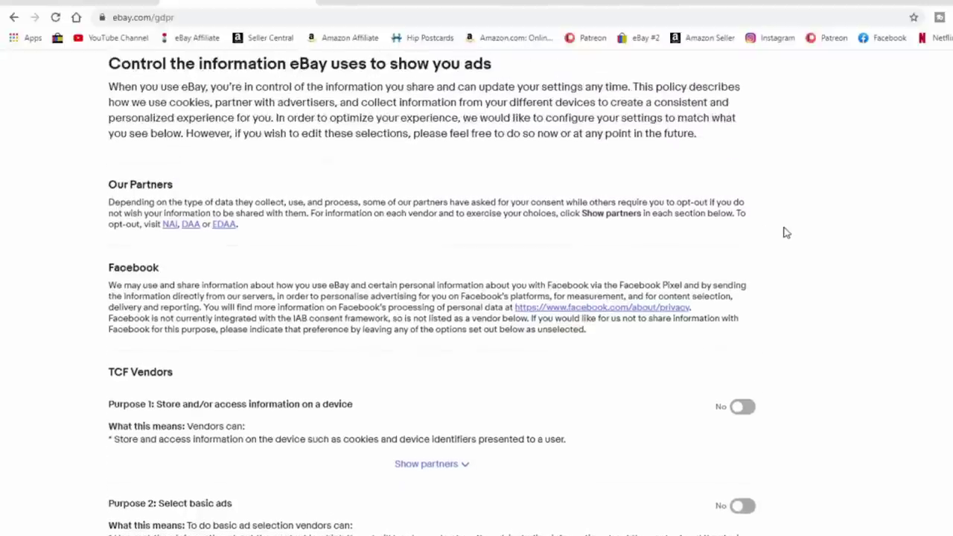
{"action": "scroll", "coordinate": [787, 216], "scroll_direction": "down", "scroll_amount": 1}
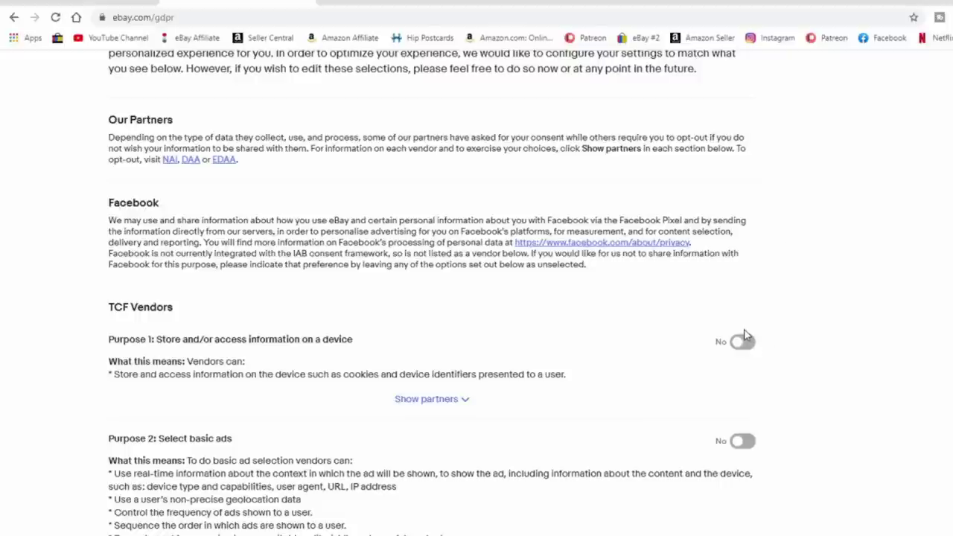
{"action": "scroll", "coordinate": [803, 266], "scroll_direction": "down", "scroll_amount": 1}
{"action": "scroll", "coordinate": [585, 361], "scroll_direction": "down", "scroll_amount": 1}
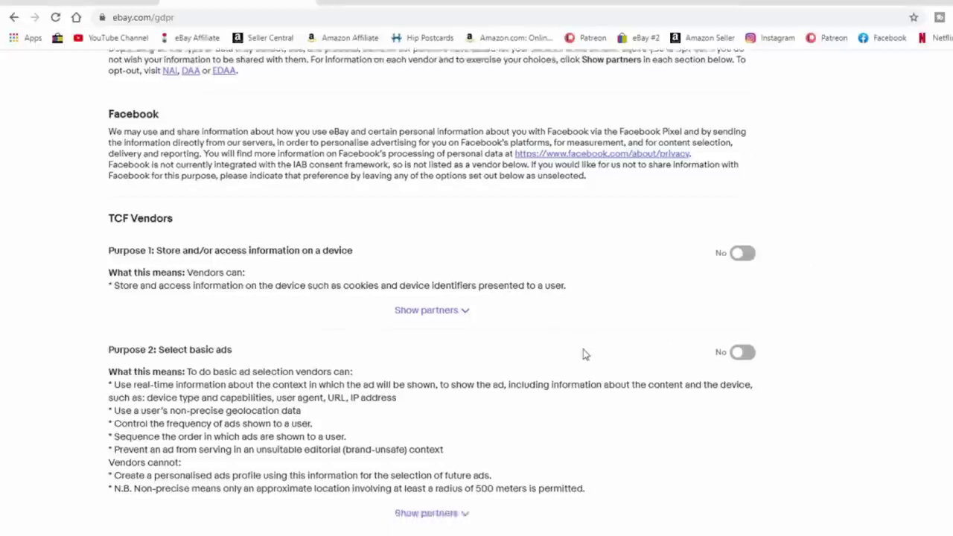
{"action": "scroll", "coordinate": [584, 352], "scroll_direction": "down", "scroll_amount": 1}
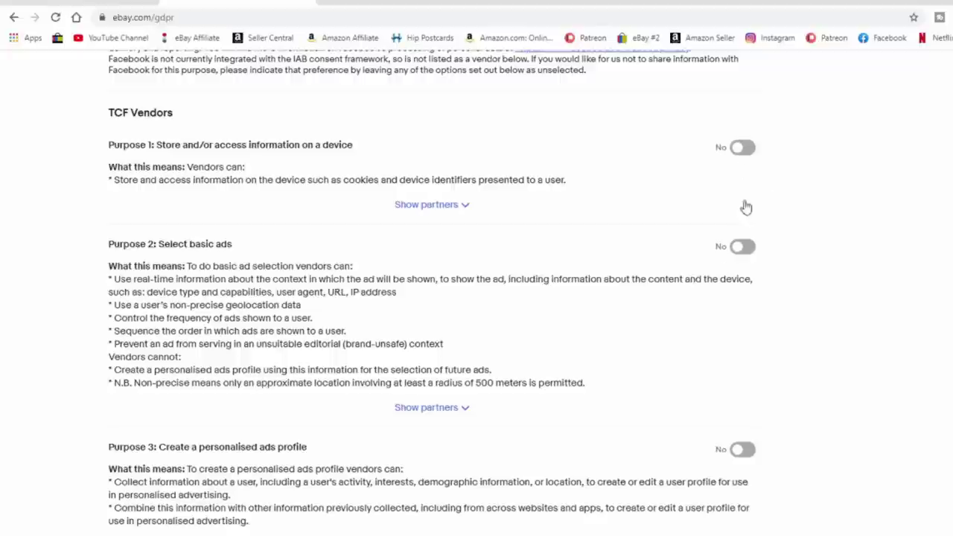
Step: Examine the remaining TCF vendor purposes, from personalised ads through product development, and the Special Purposes section
{"action": "scroll", "coordinate": [749, 268], "scroll_direction": "down", "scroll_amount": 1}
{"action": "scroll", "coordinate": [794, 270], "scroll_direction": "down", "scroll_amount": 3}
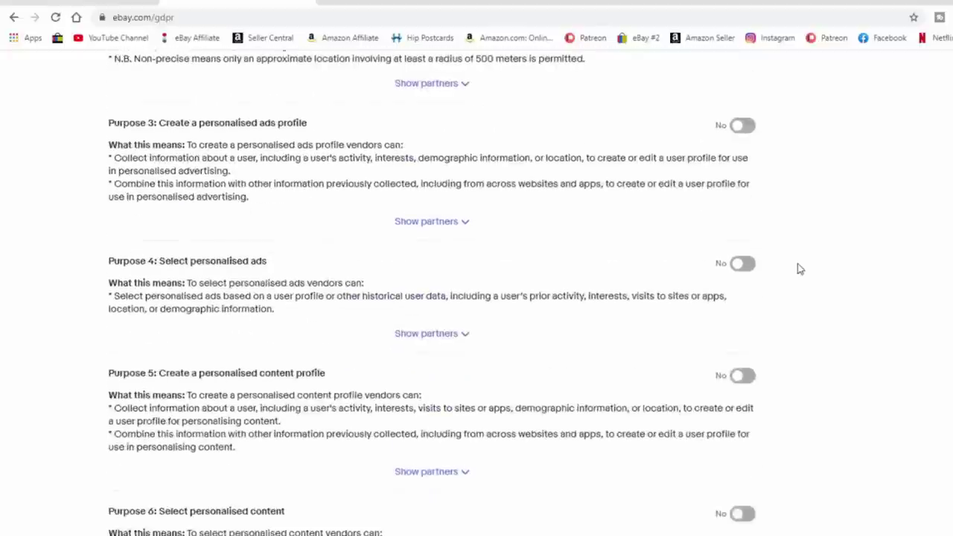
{"action": "scroll", "coordinate": [813, 275], "scroll_direction": "down", "scroll_amount": 3}
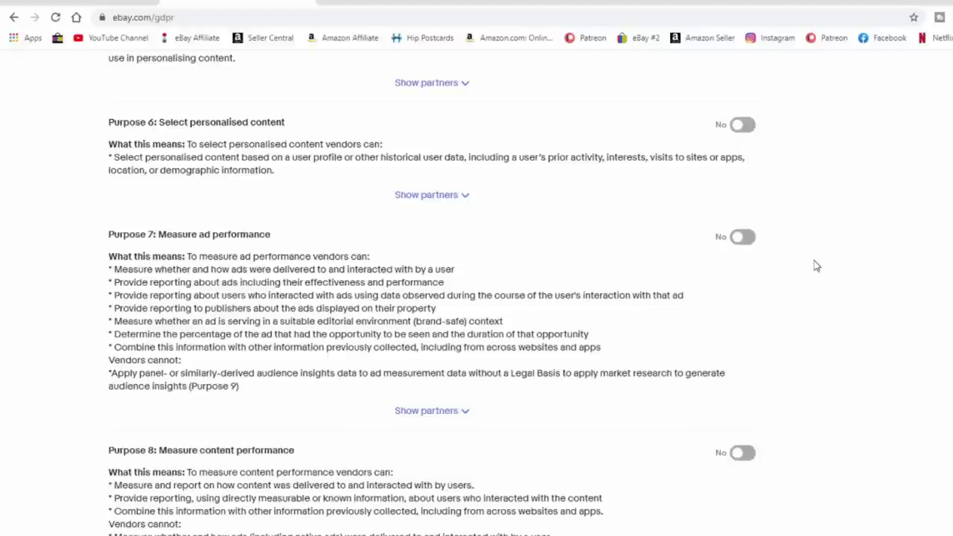
{"action": "scroll", "coordinate": [815, 266], "scroll_direction": "down", "scroll_amount": 8}
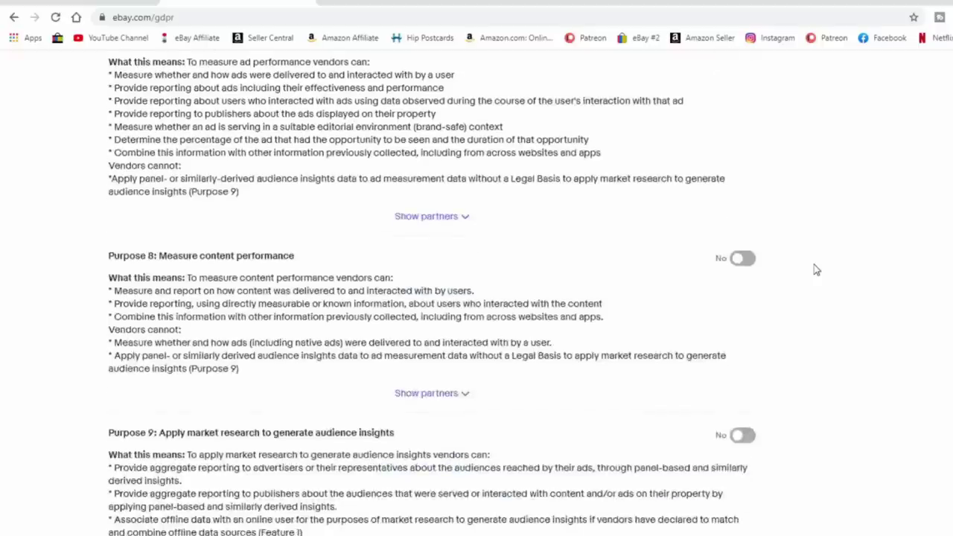
{"action": "scroll", "coordinate": [816, 270], "scroll_direction": "down", "scroll_amount": 4}
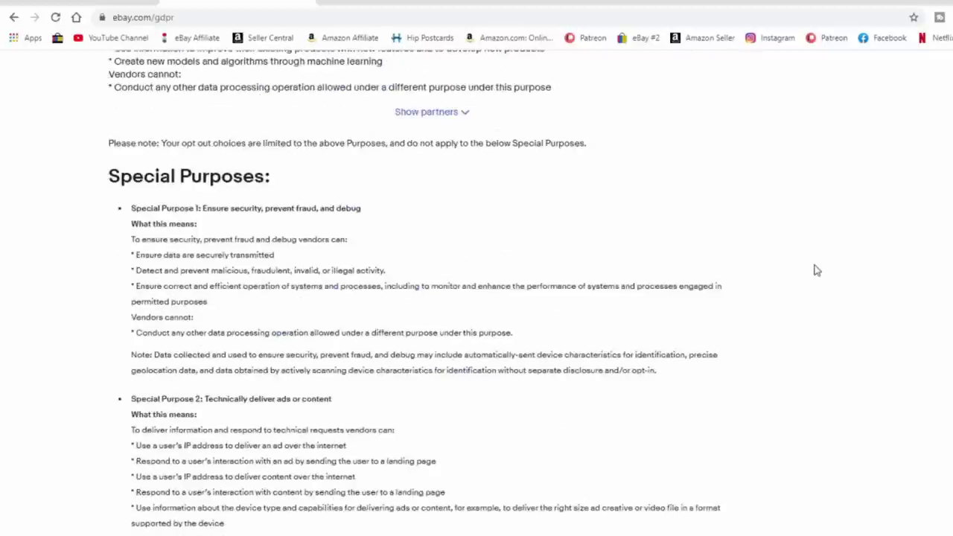
Step: Look back over the vendor purposes and the introduction of the advertising preferences, and leave for the previous account page
{"action": "scroll", "coordinate": [817, 270], "scroll_direction": "up", "scroll_amount": 4}
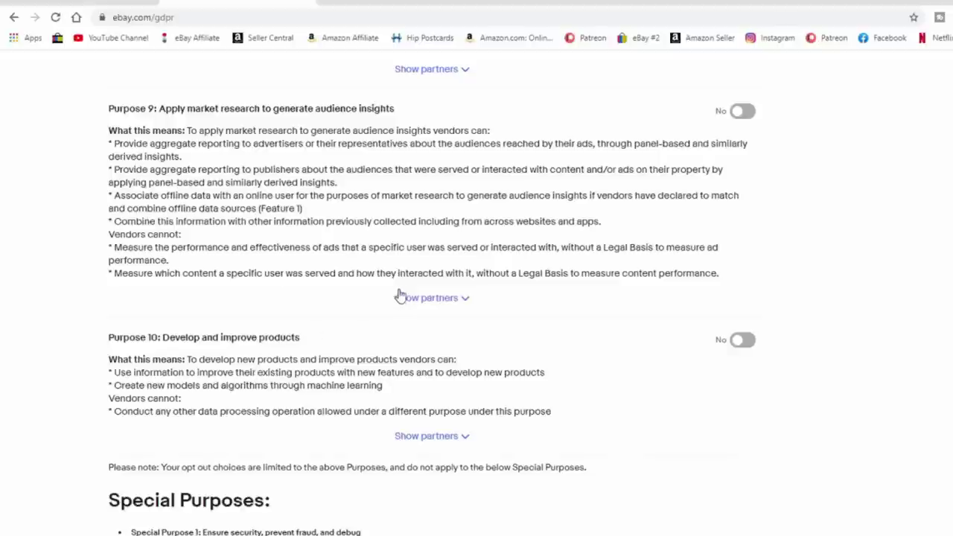
{"action": "scroll", "coordinate": [617, 245], "scroll_direction": "up", "scroll_amount": 10}
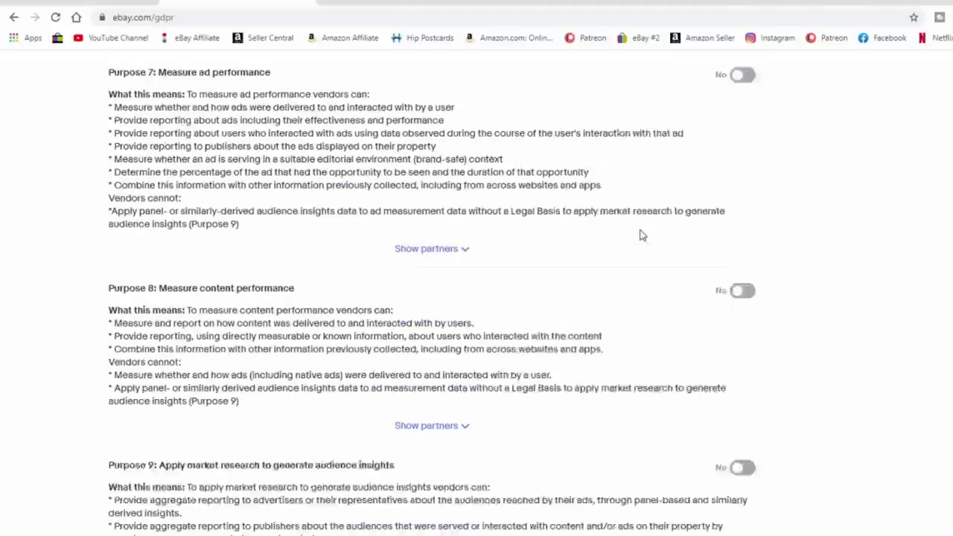
{"action": "scroll", "coordinate": [650, 235], "scroll_direction": "up", "scroll_amount": 10}
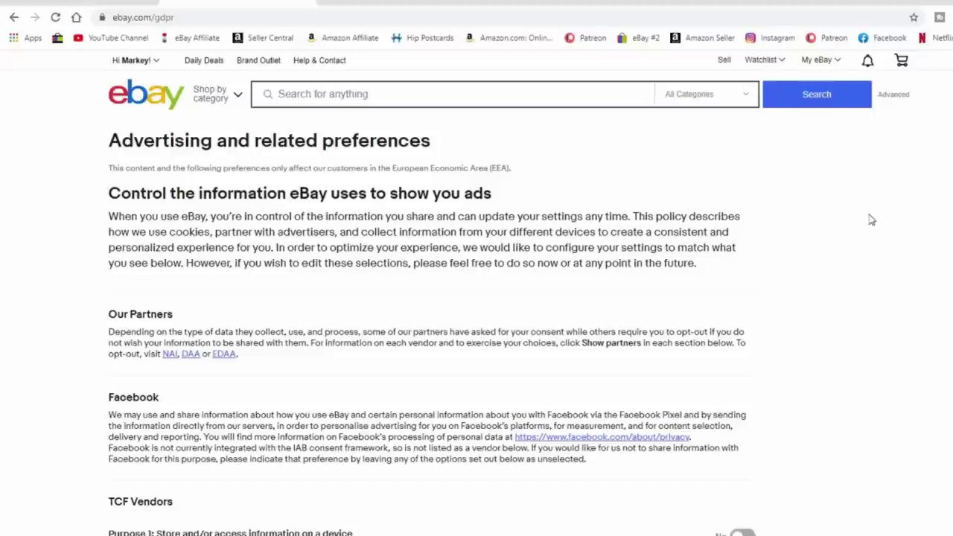
{"action": "scroll", "coordinate": [768, 161], "scroll_direction": "down", "scroll_amount": 3}
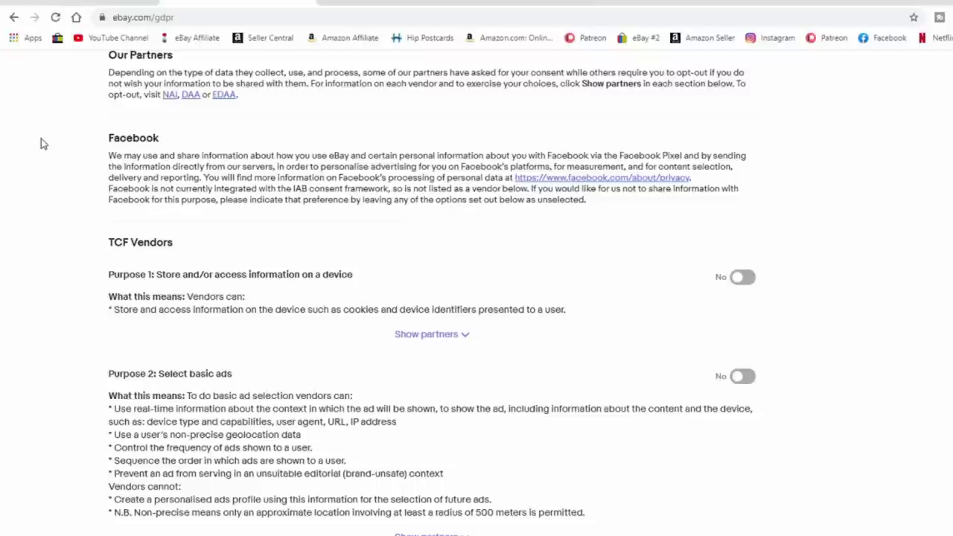
{"action": "left_click", "coordinate": [12, 18]}
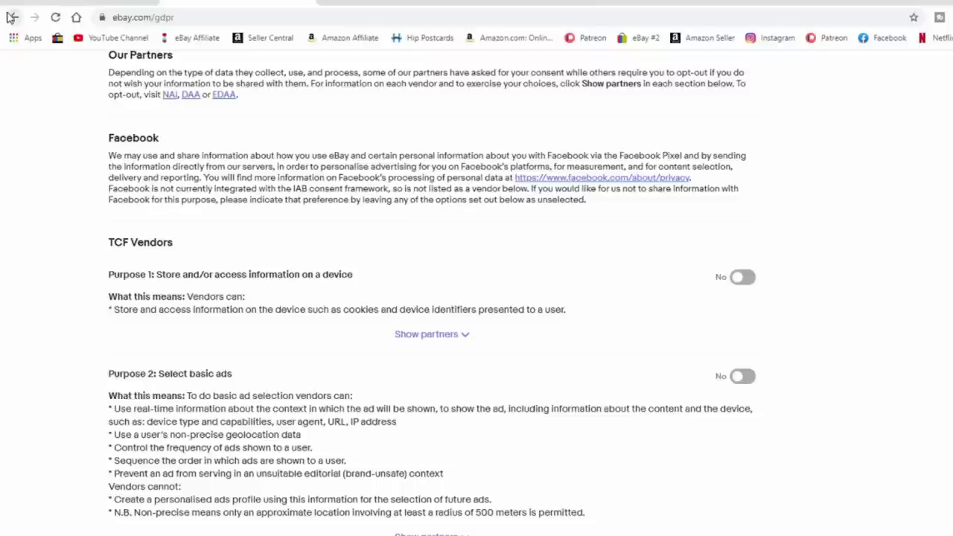